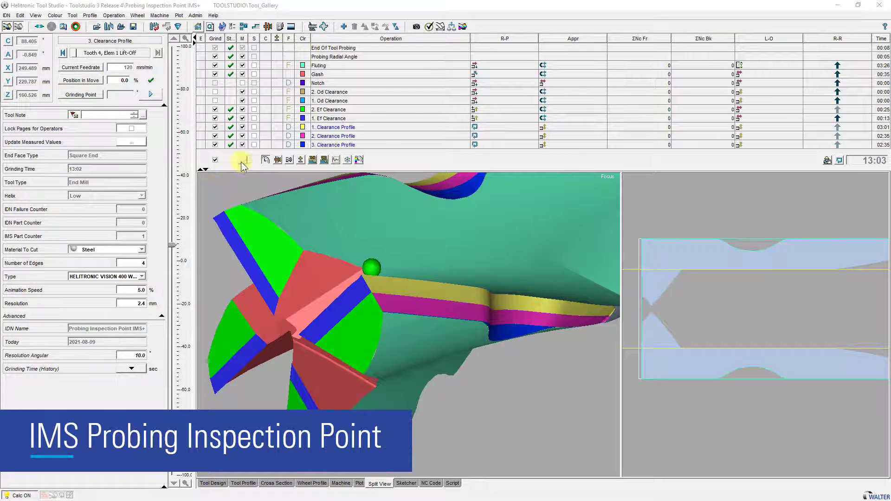
Step: Use the Operation Wizard to append a Probing Inspection Point IMS+ operation based on 1. Clearance Profile
click(344, 26)
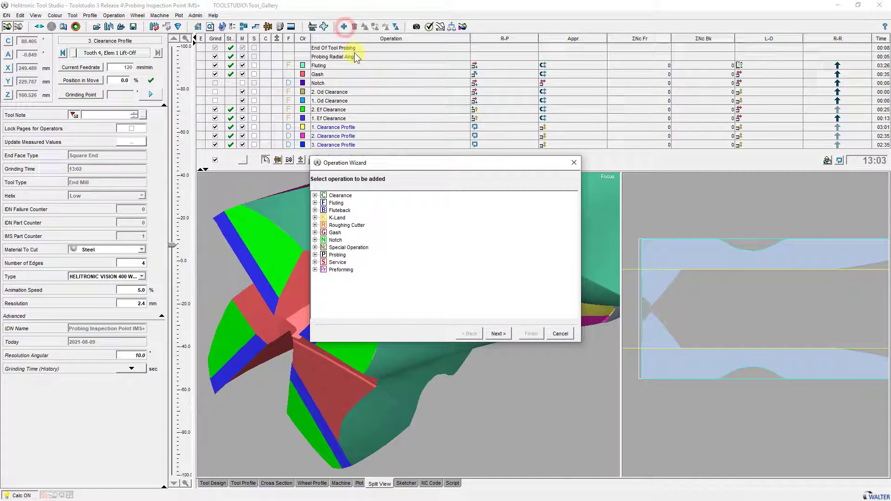
click(315, 254)
scroll(352, 271, down, 4)
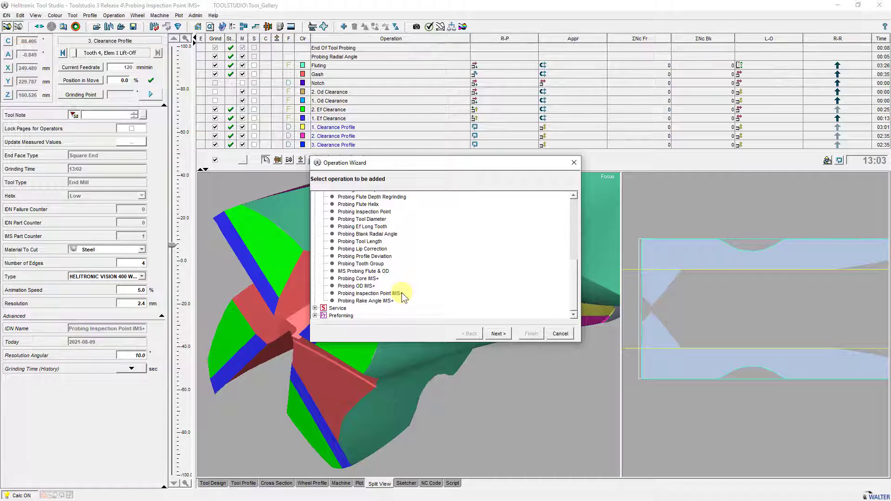
click(402, 292)
click(498, 335)
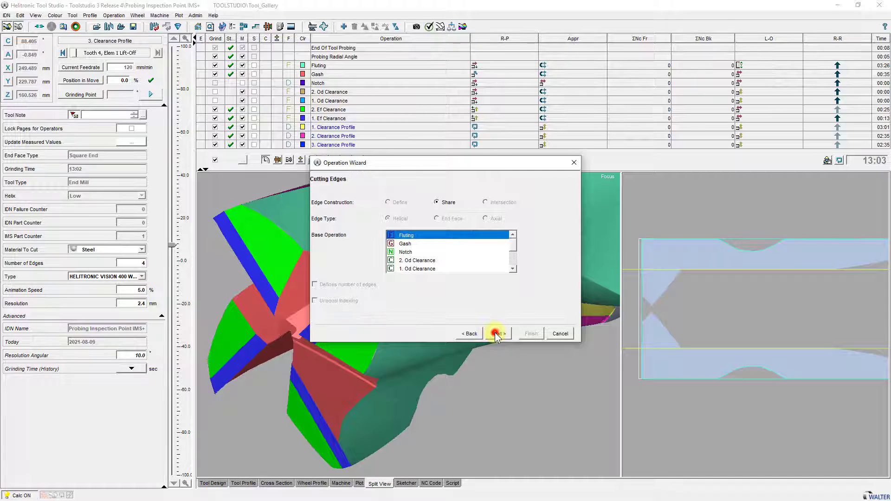
scroll(449, 269, down, 2)
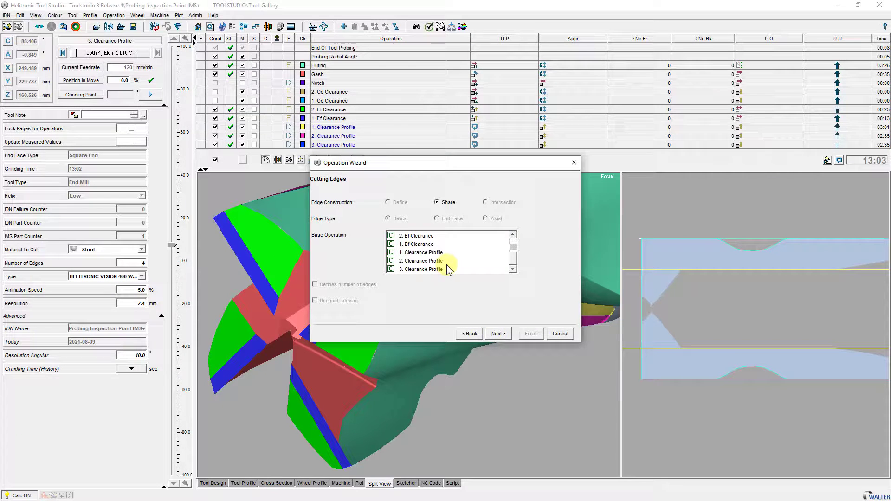
click(443, 253)
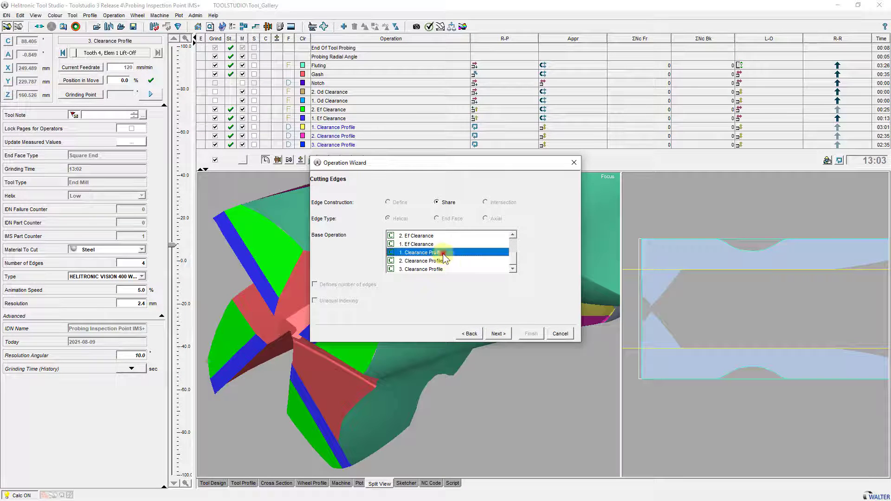
click(499, 335)
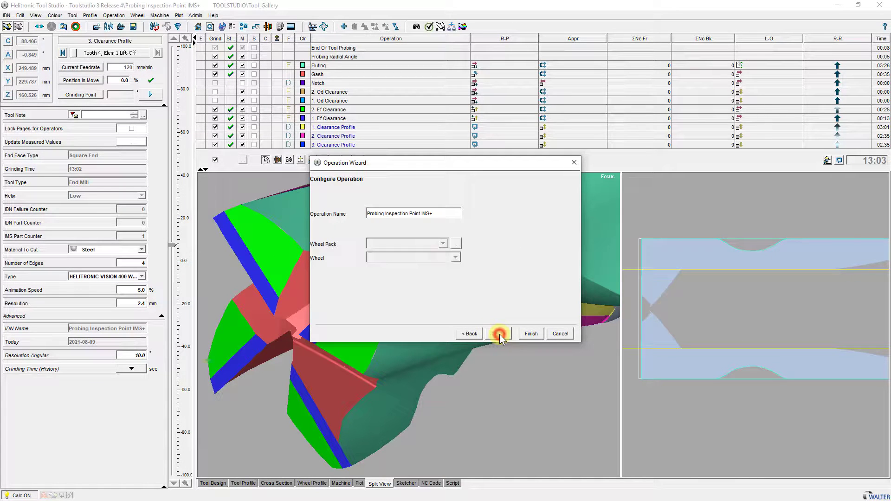
click(531, 334)
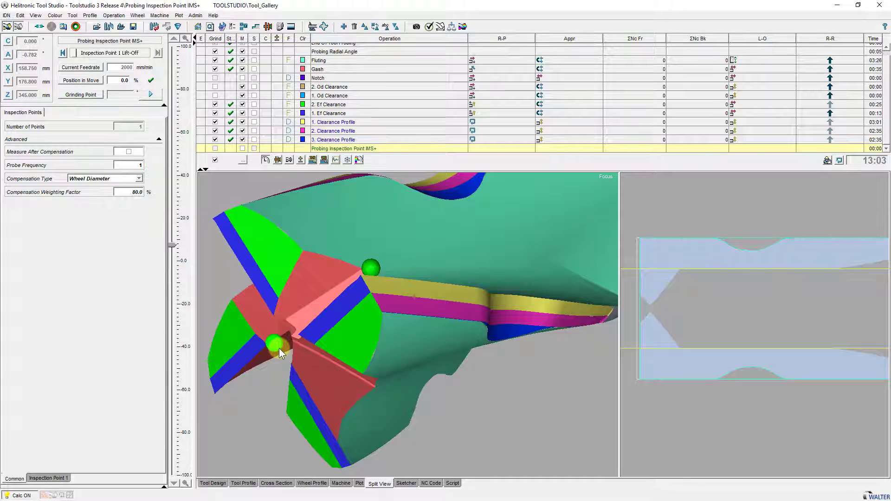
Step: Snap inspection point 1 to a newly picked spot on the yellow clearance band
click(426, 288)
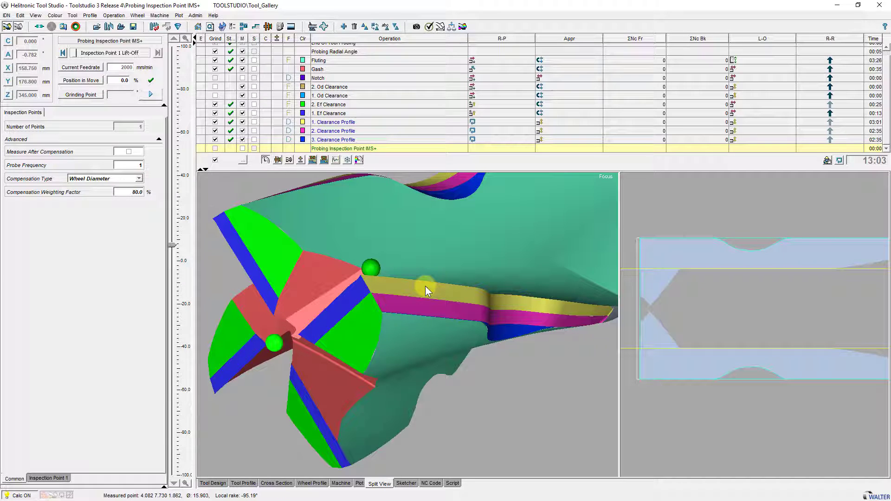
click(425, 287)
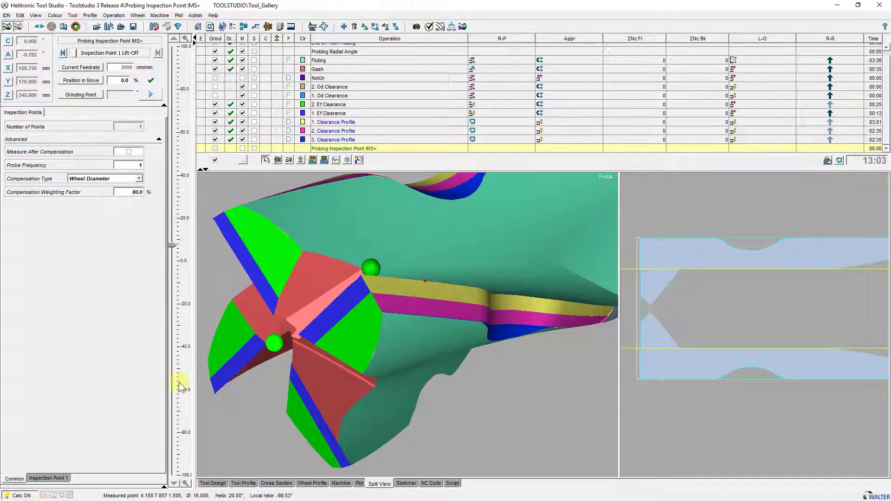
click(51, 478)
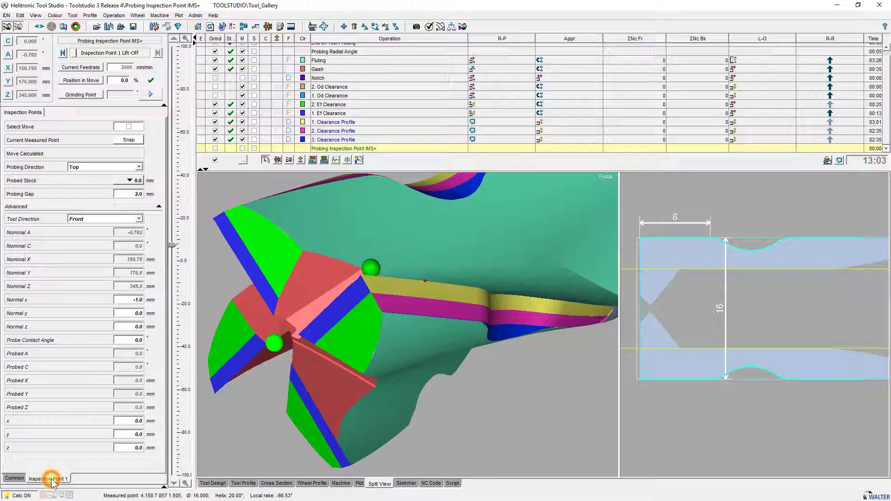
click(130, 141)
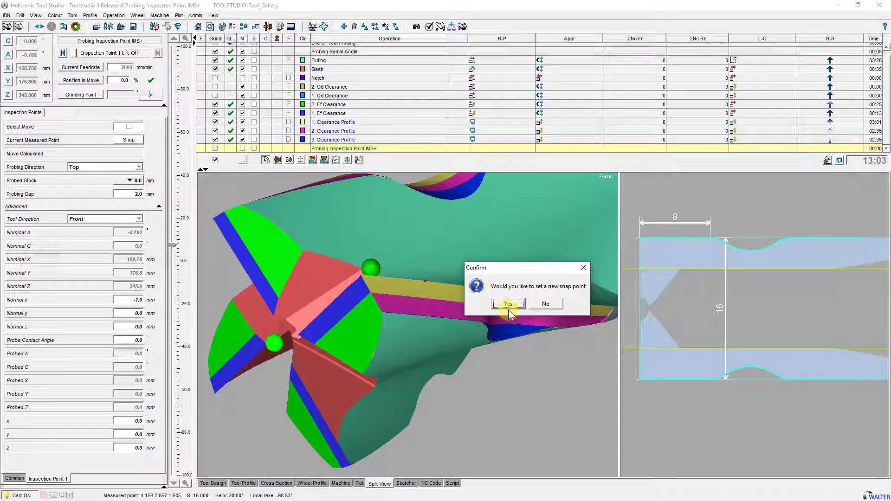
click(508, 305)
click(341, 262)
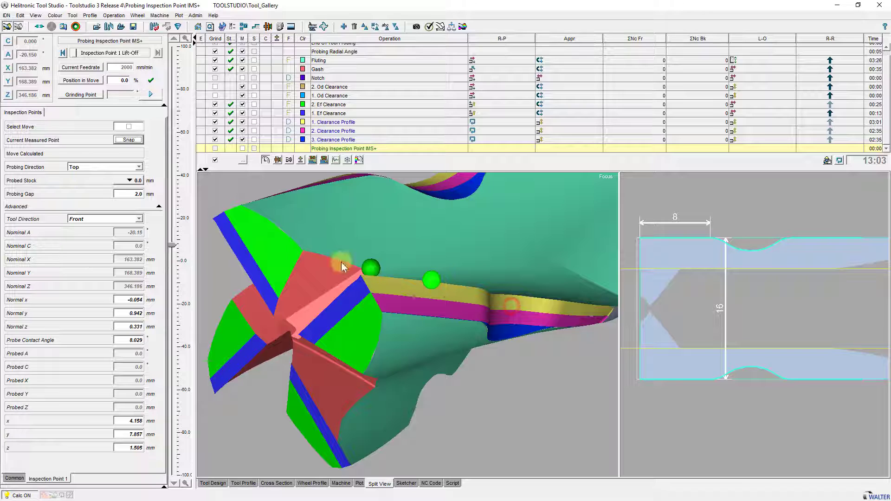
Step: Enable the probing move for inspection point 1 with probing direction Top
click(129, 127)
click(137, 167)
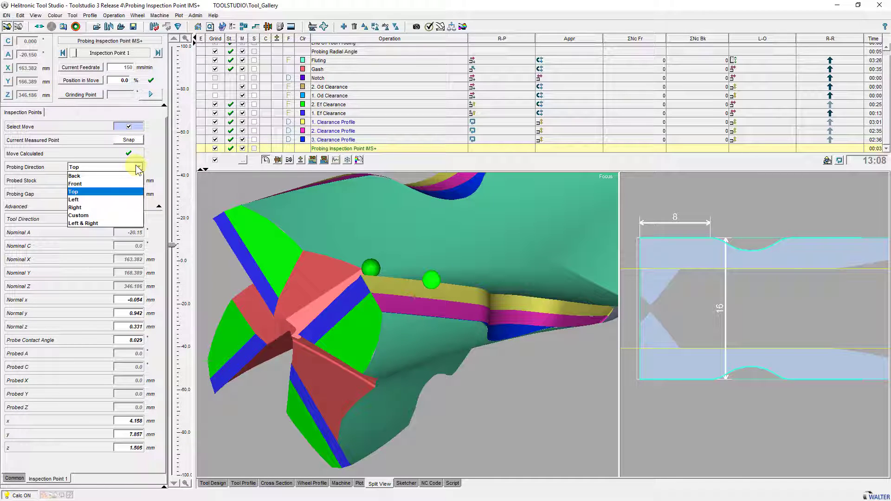
click(134, 193)
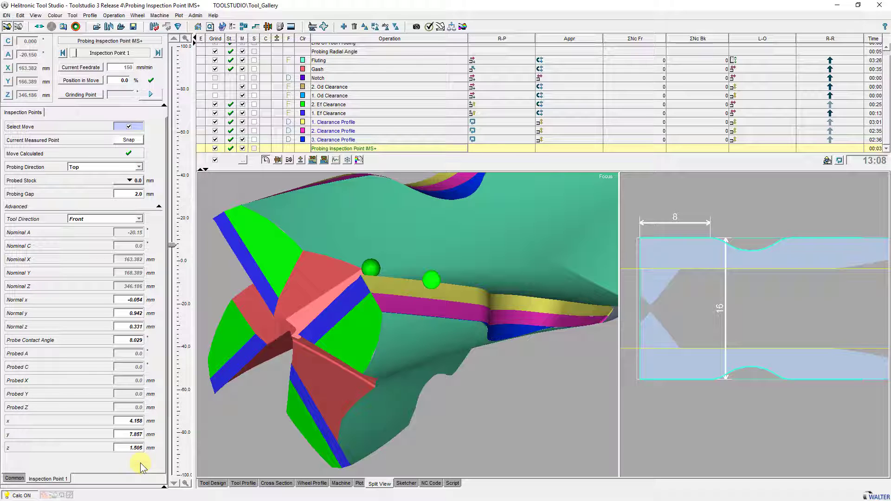
Step: In the machine view, simulate the probe's approach, touch and lift-off at Inspection Point 1, then show wheel settings
click(341, 484)
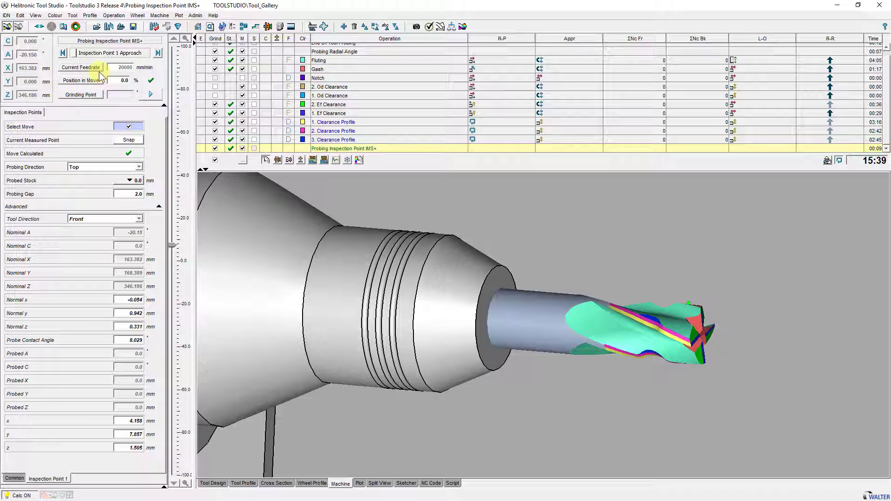
click(116, 53)
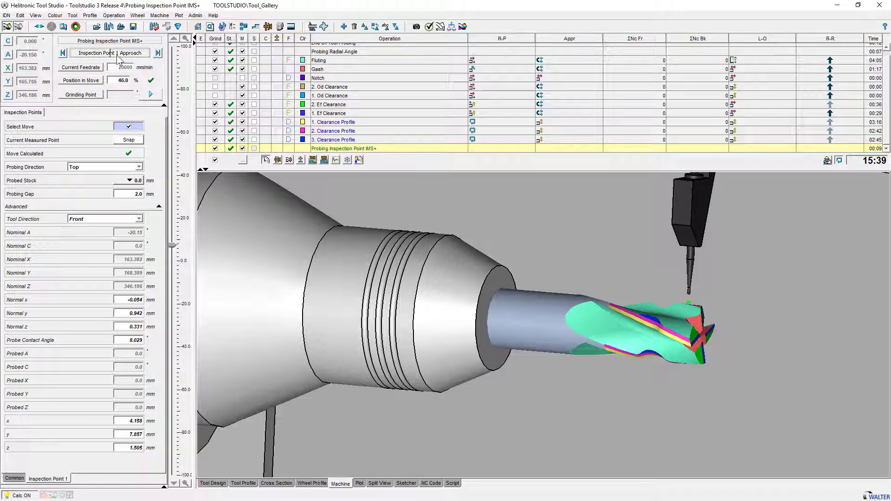
click(159, 53)
click(159, 54)
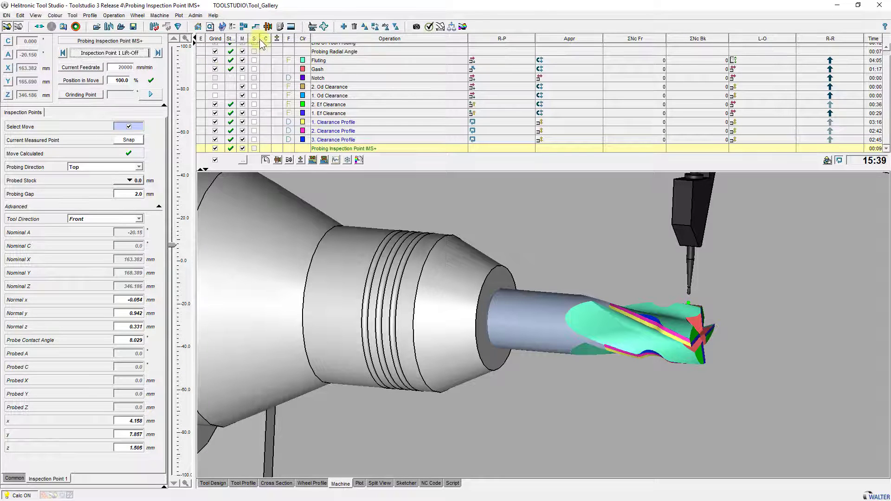
click(267, 27)
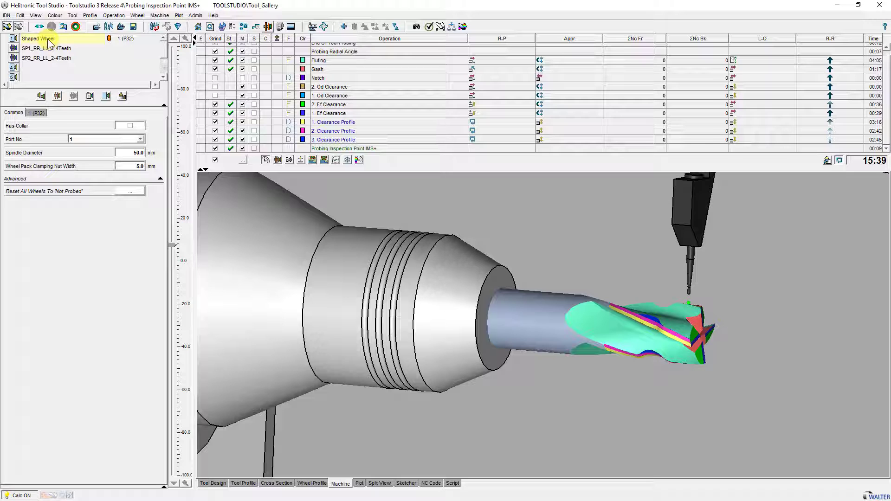
Step: Set the IMS diameter correction Ra of wheel 1 (P32) to 0.01
click(35, 113)
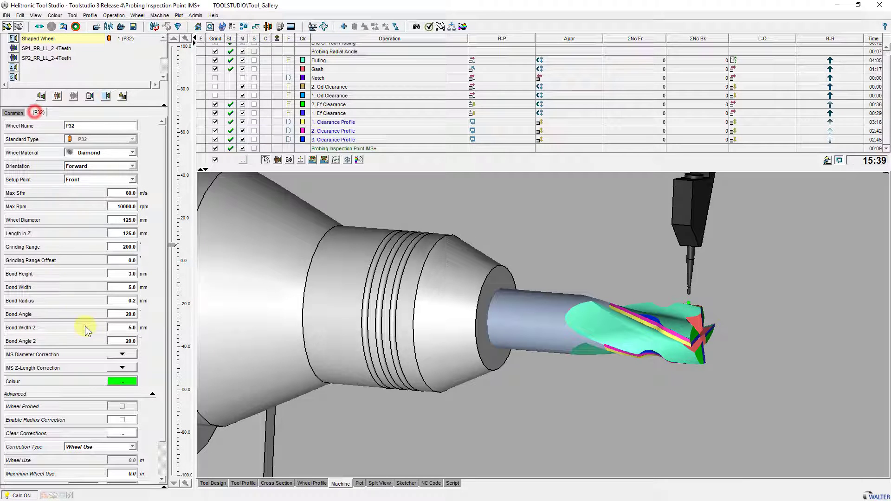
click(126, 355)
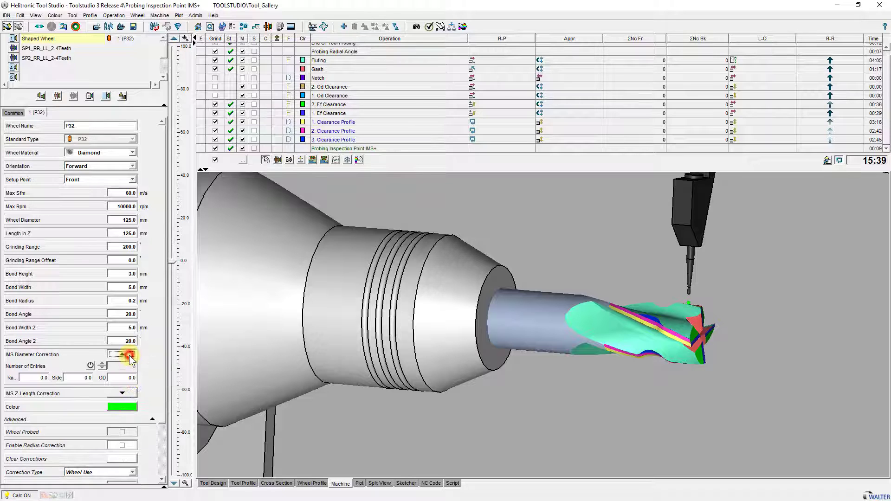
click(40, 377)
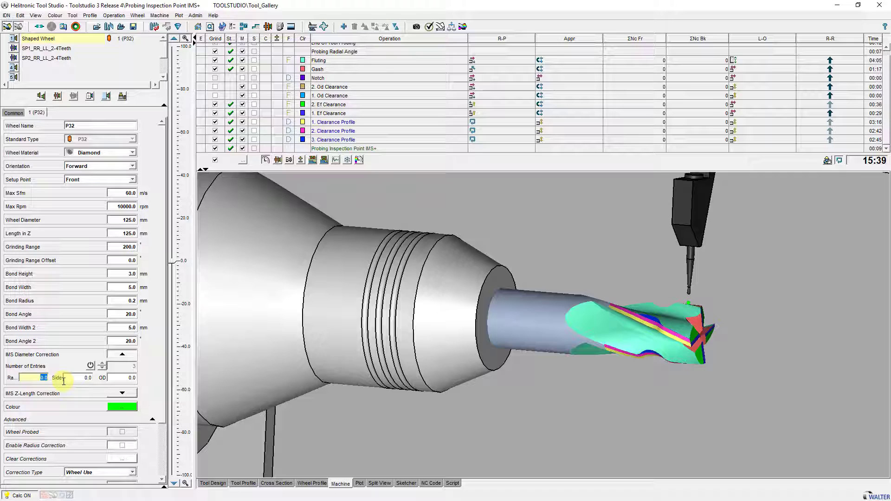
text(0.0)
key(Tab)
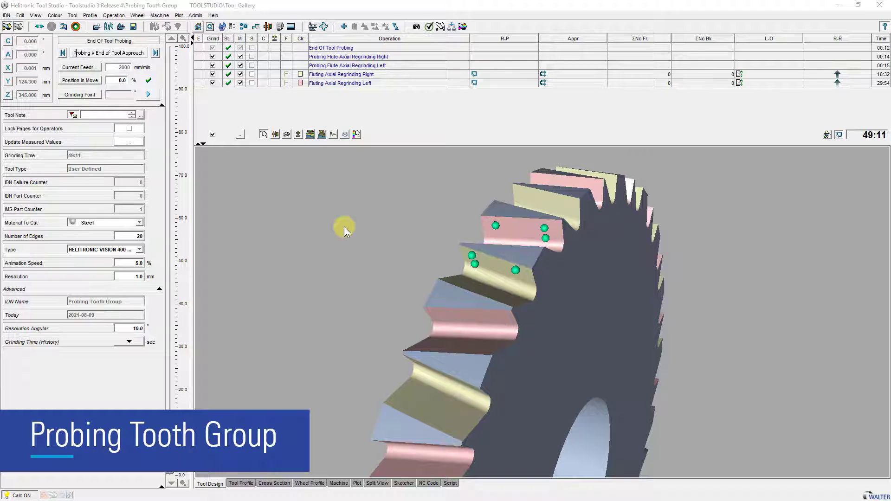
Step: Check the Fluting Axial Regrinding Right, then Left, parameters (92.0 mm core diameter, 10.95 phase angle)
click(374, 74)
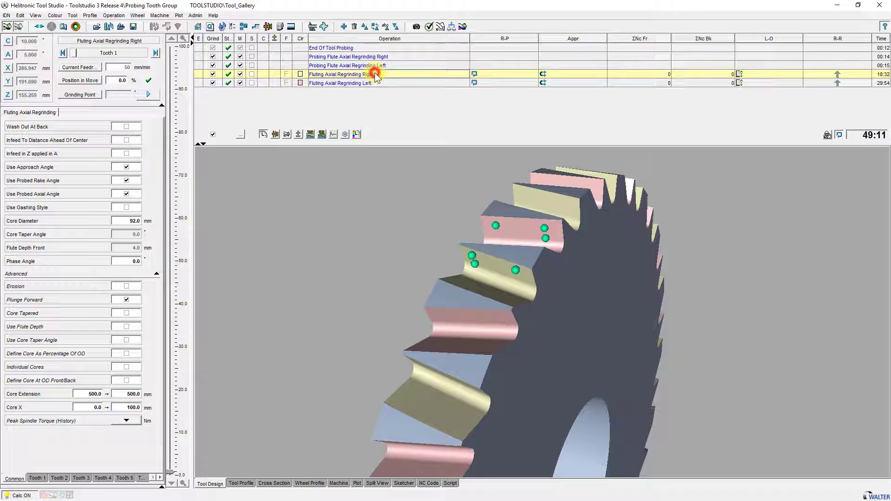
click(368, 83)
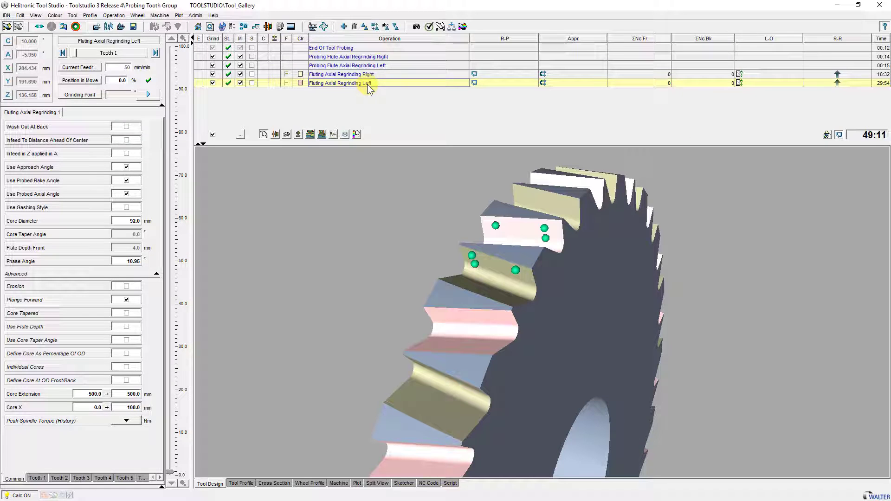
Step: Add a Probing Tooth Group operation sharing edges with Fluting Axial Regrinding Right
click(343, 26)
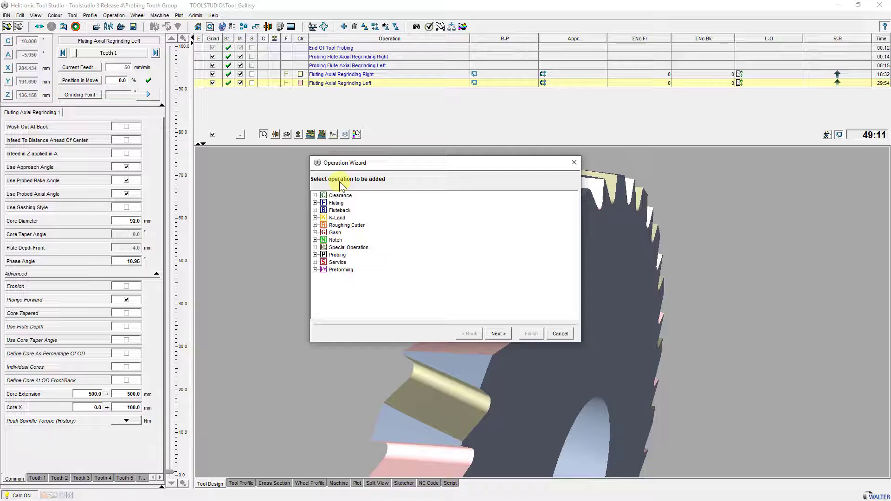
double_click(337, 255)
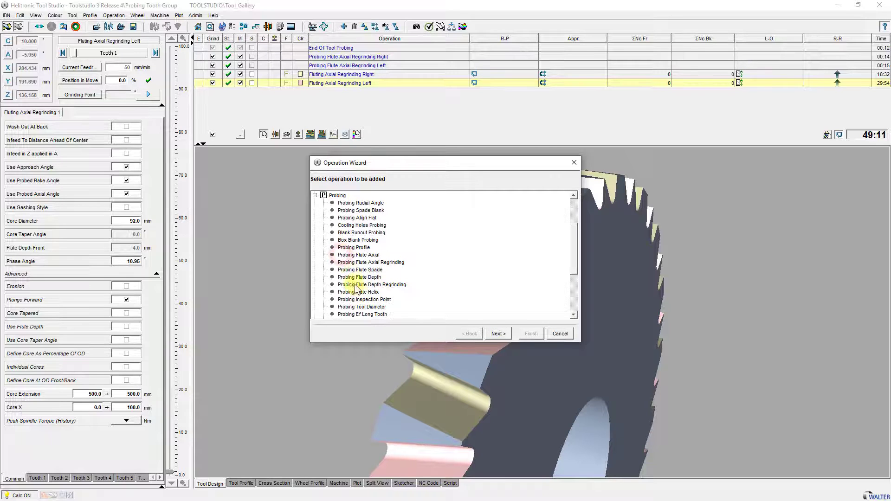
scroll(357, 290, down, 2)
click(375, 307)
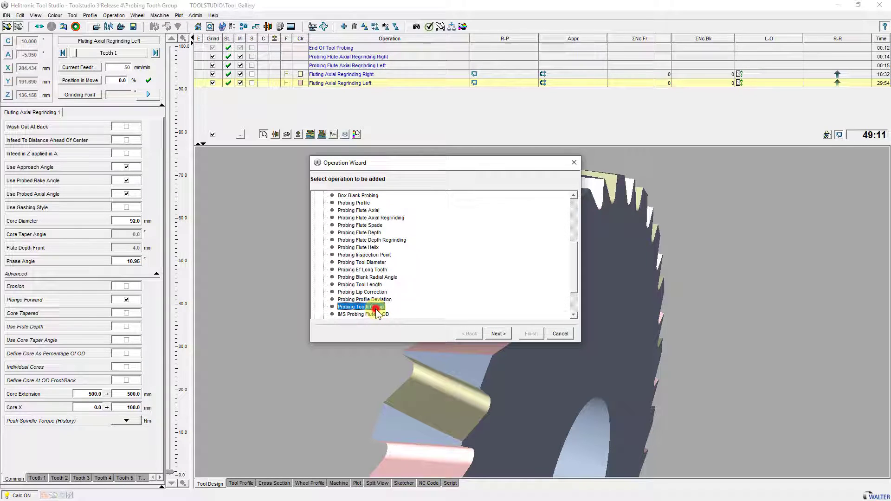
click(496, 335)
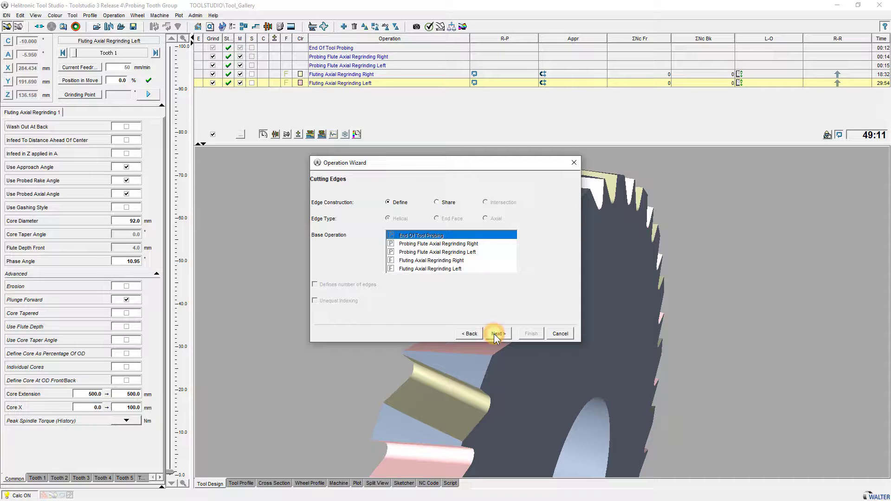
click(448, 202)
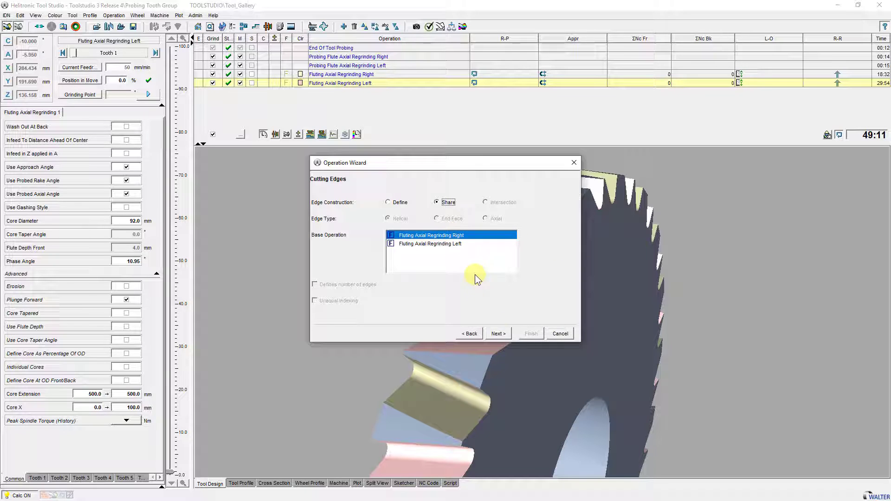
click(502, 335)
click(532, 334)
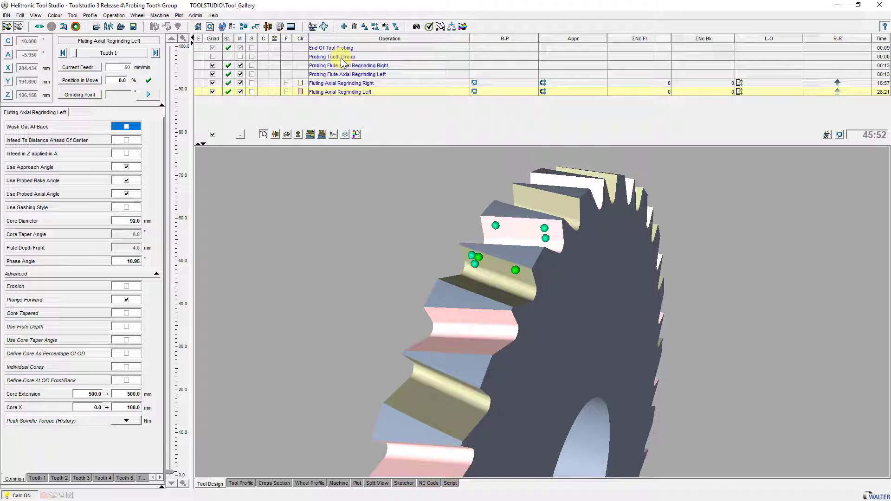
Step: Show the Probing Tooth Group settings and select its Locate Flute Depth value
click(241, 57)
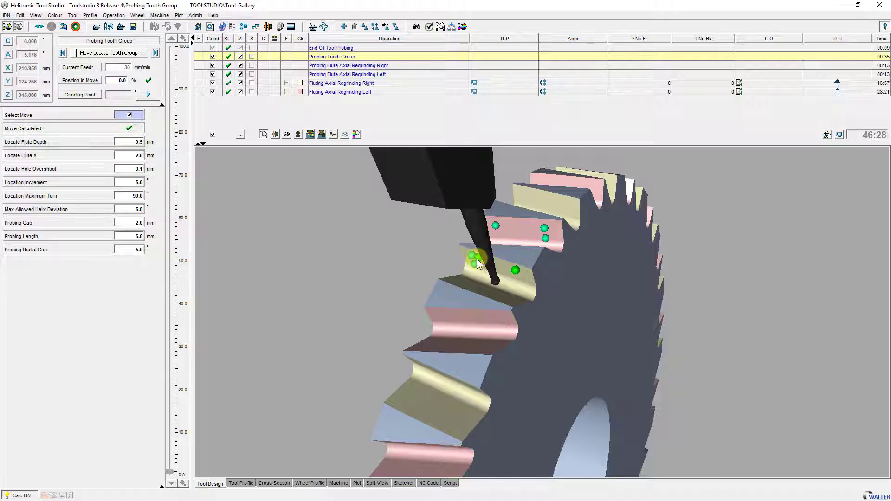
click(116, 144)
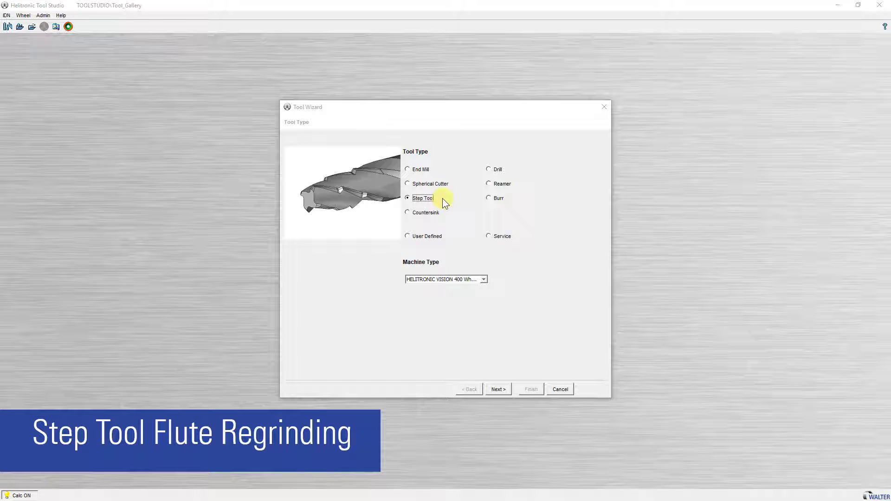
Step: Start a new Step Tool with a base flute and regrinding enabled, advancing through the operations pages
click(499, 389)
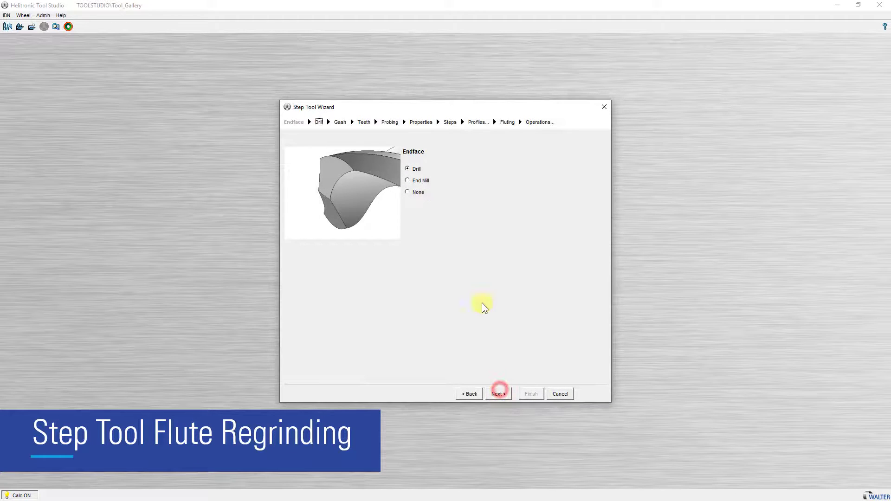
click(508, 121)
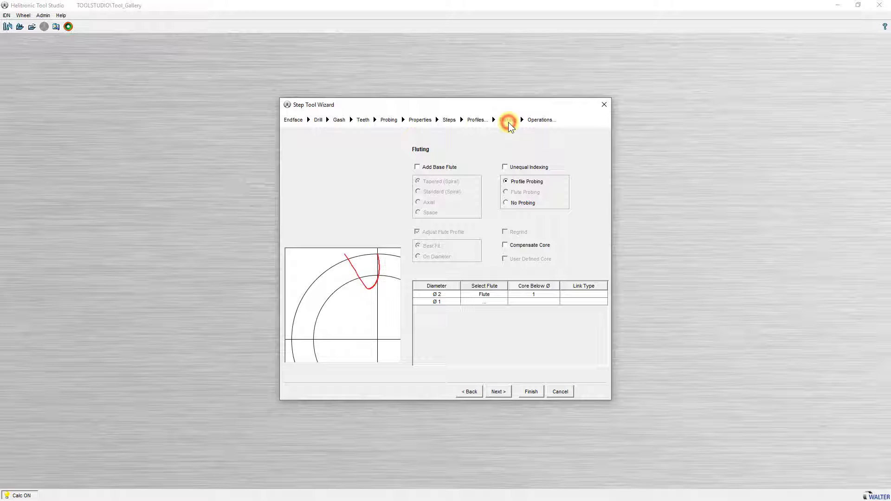
click(430, 167)
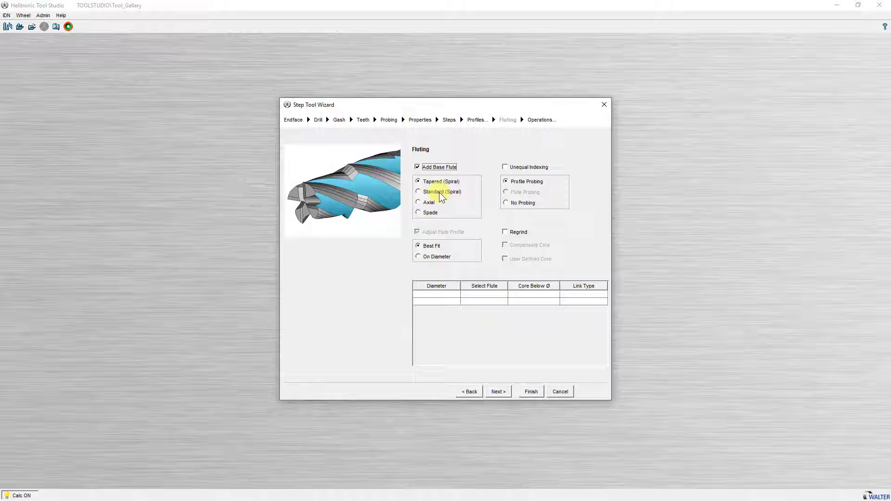
click(506, 232)
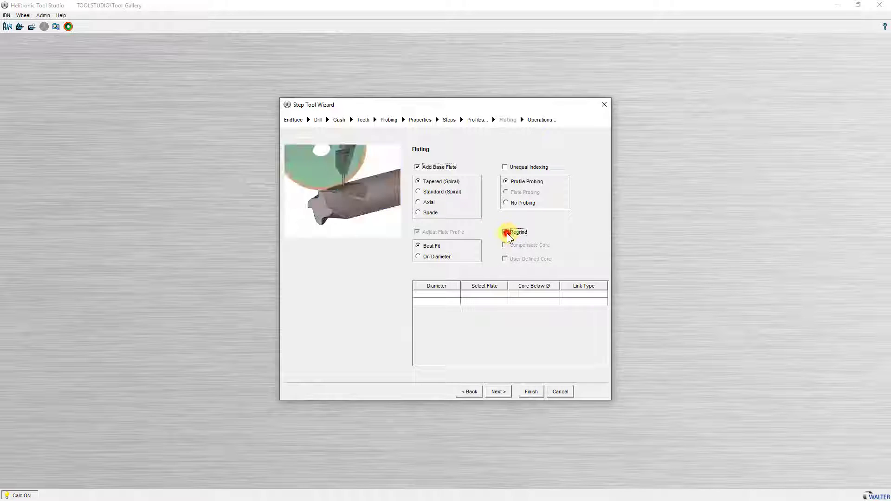
click(498, 393)
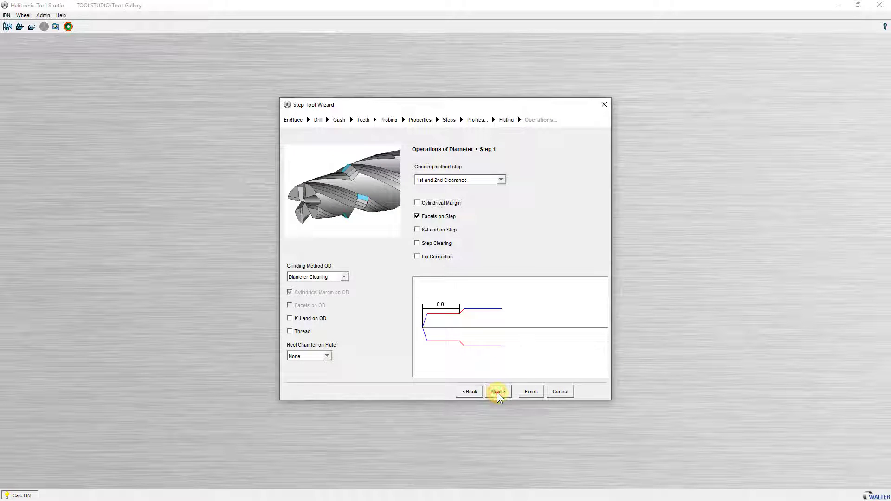
click(497, 393)
Step: Finish the step tool, include Probing Flute Helix in grinding, and simulate probing flute 1
click(528, 391)
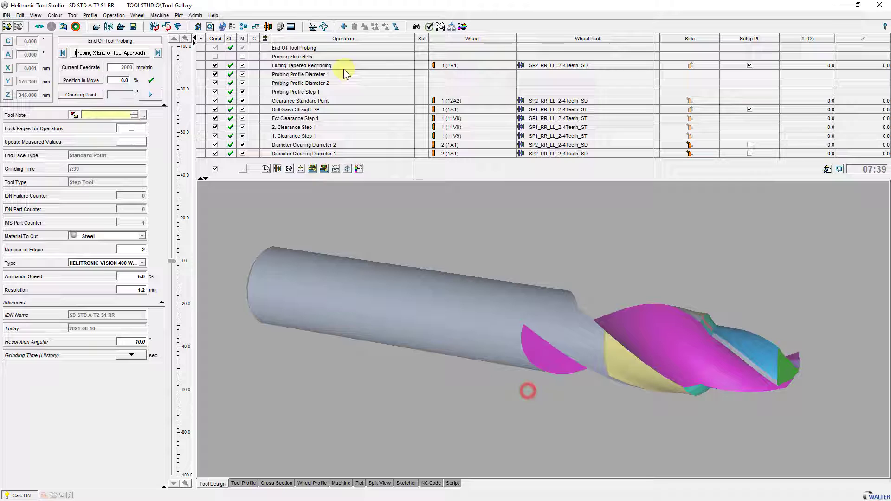
click(242, 56)
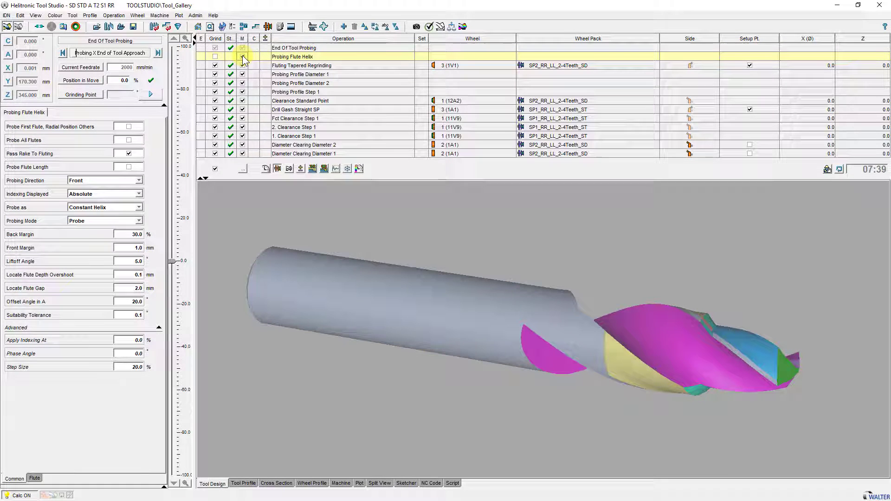
click(215, 56)
click(159, 52)
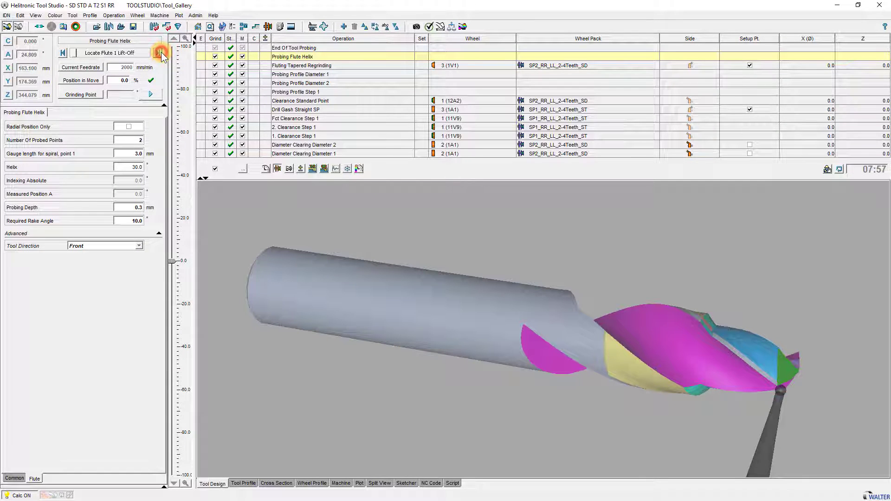
click(161, 52)
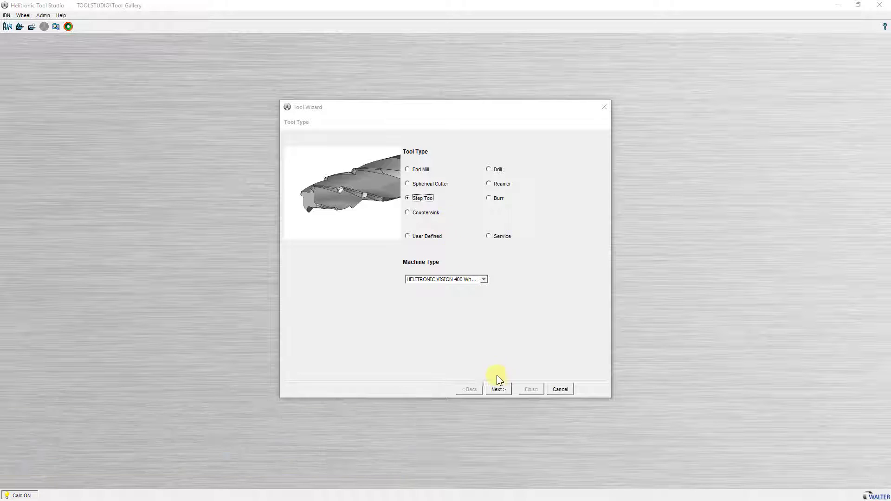
Step: Create a Step Tool with a Standard (Spiral) base flute and a user-defined flute core
click(499, 390)
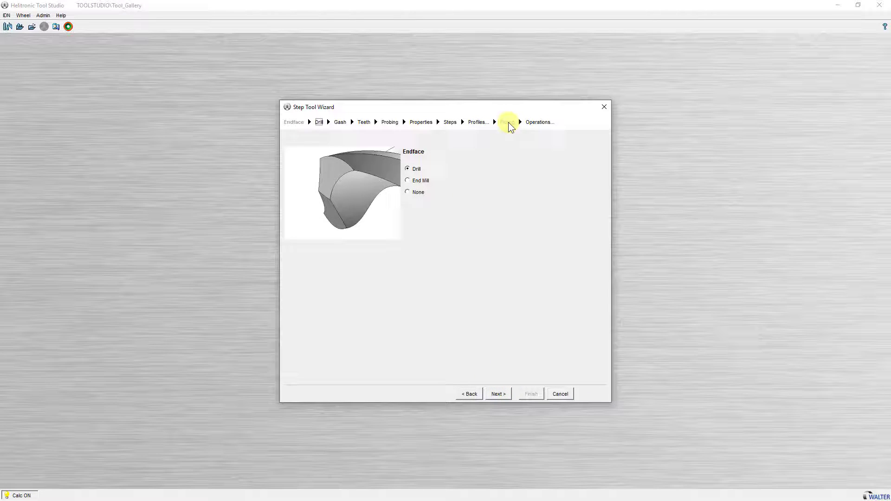
click(508, 122)
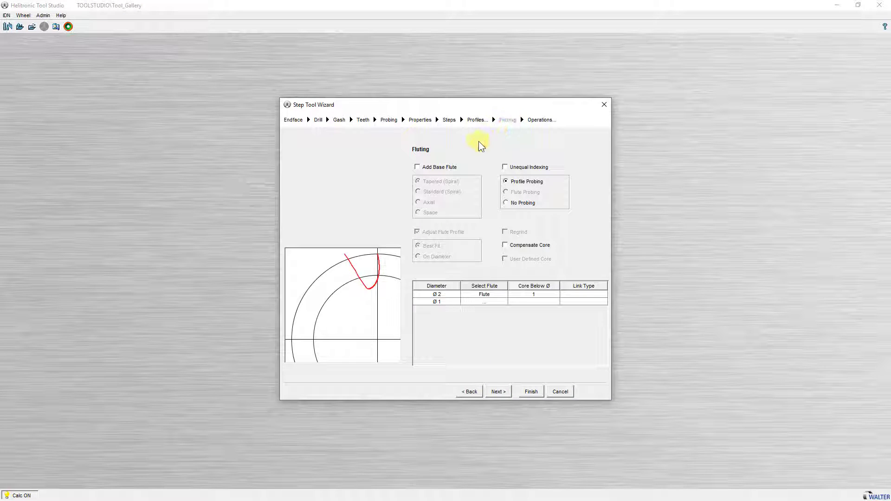
click(430, 168)
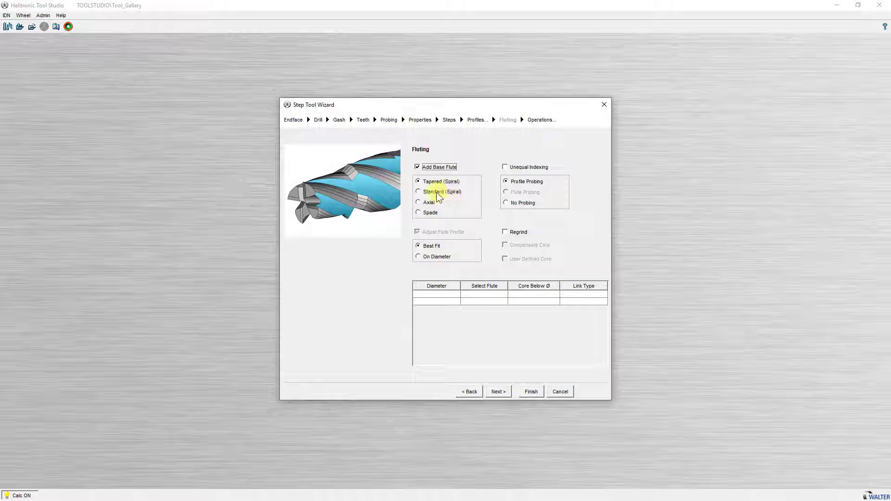
click(417, 192)
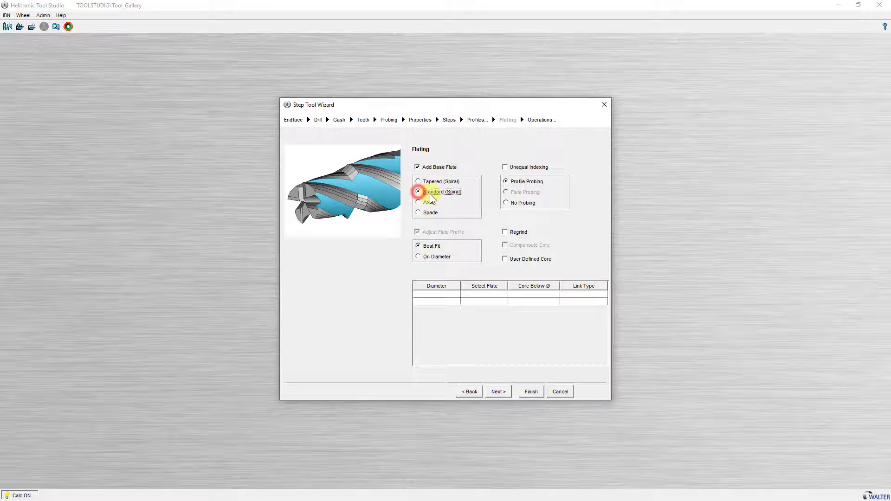
click(506, 260)
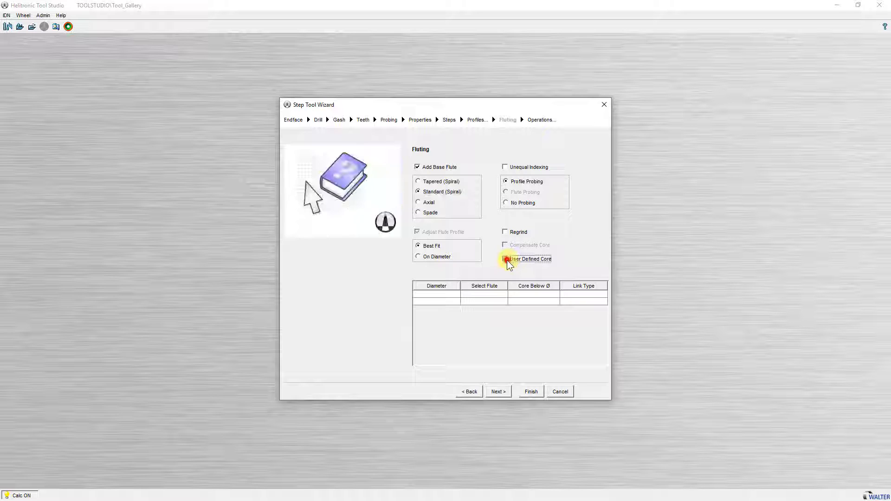
click(534, 392)
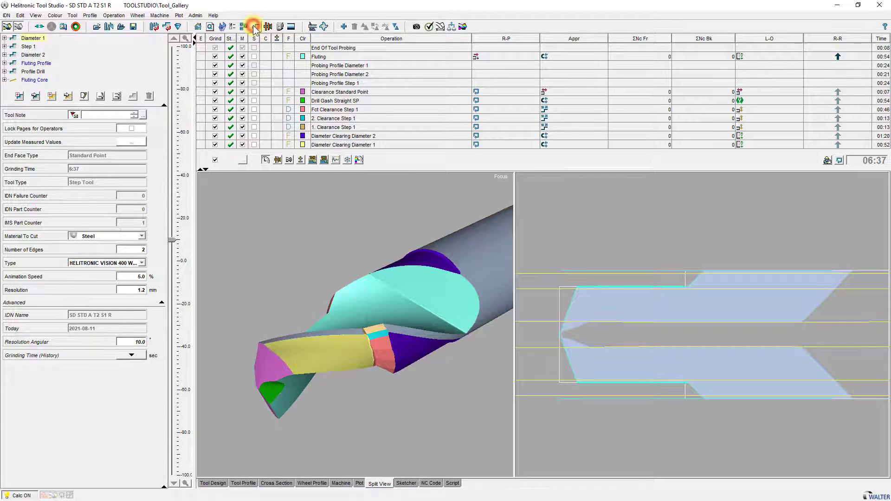
Step: Review and accept the Fluting Core profile and the Fluting Profile
click(40, 81)
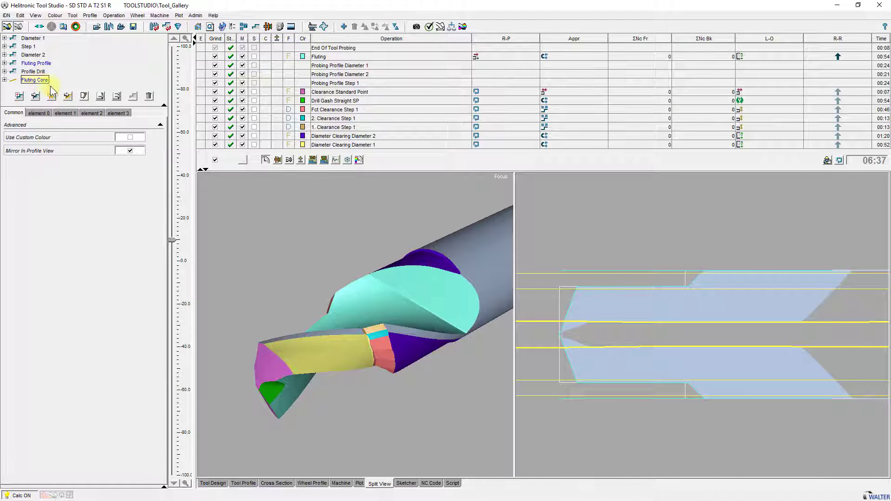
click(84, 96)
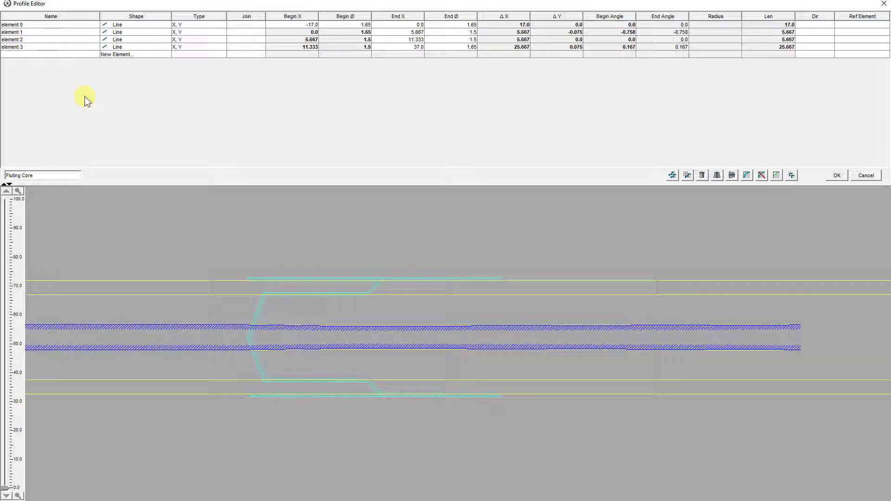
click(837, 176)
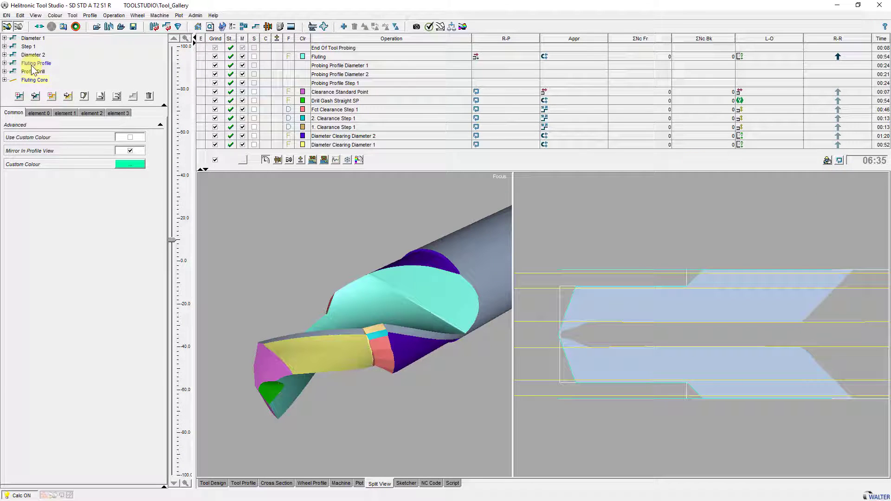
click(33, 65)
click(85, 96)
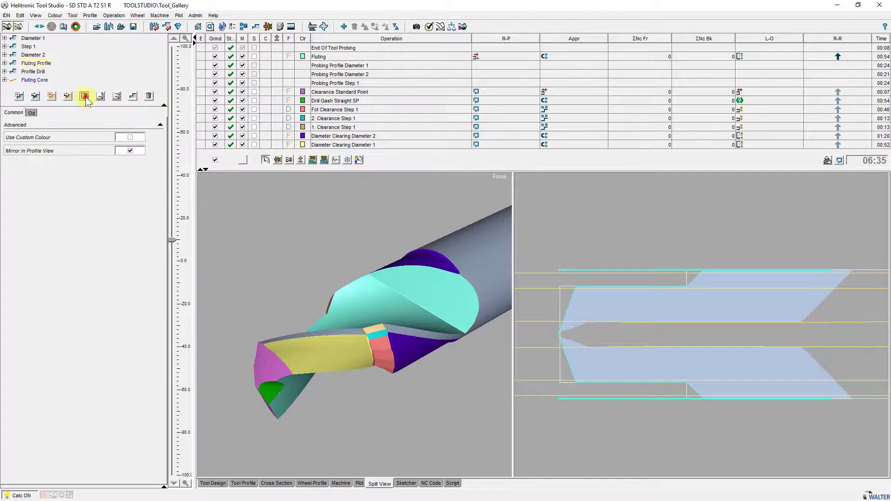
click(838, 155)
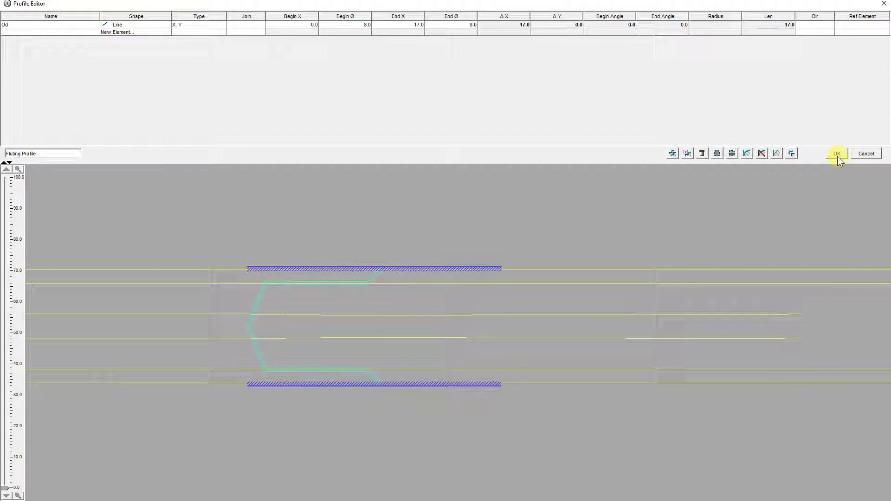
Step: In the Fluting settings, bring up the Convert To options for the Rake Angle
click(325, 57)
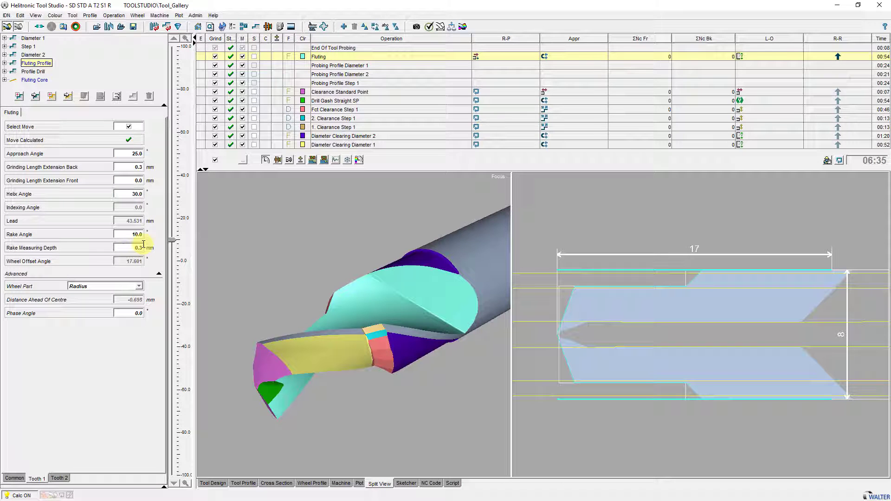
click(144, 234)
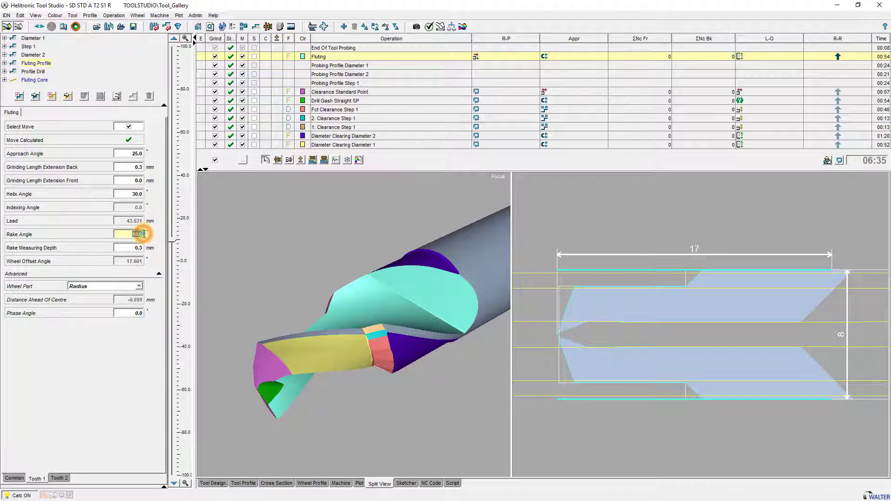
right_click(144, 234)
mouse_move(184, 248)
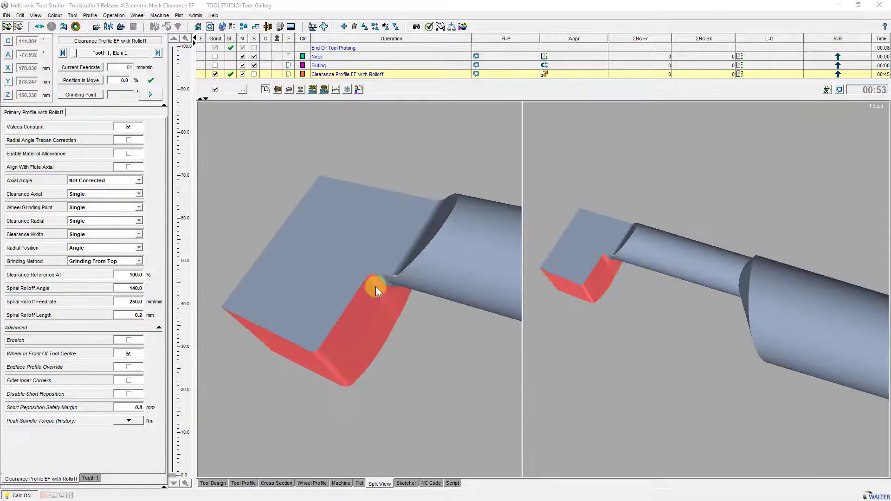
Step: Set Spiral Rolloff Angle to 0 and Spiral Rolloff Length to 1, then inspect the clearance face
double_click(128, 289)
text(0)
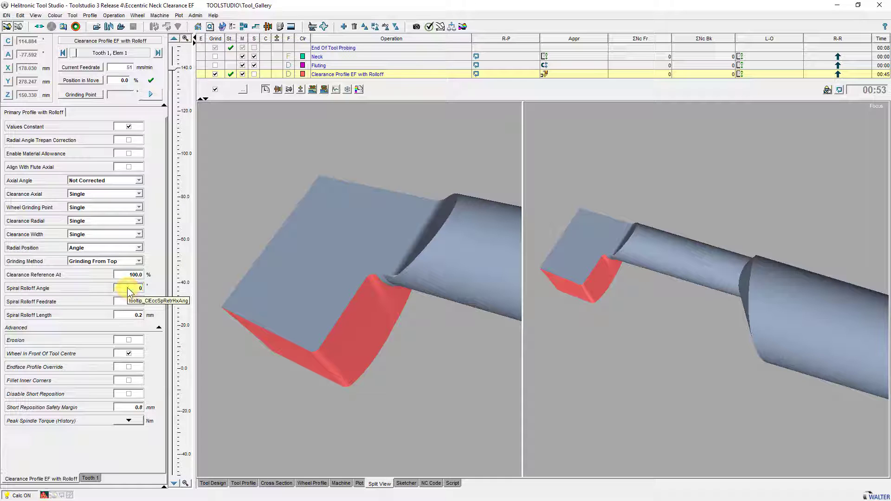
key(Return)
double_click(135, 315)
text(1)
key(Tab)
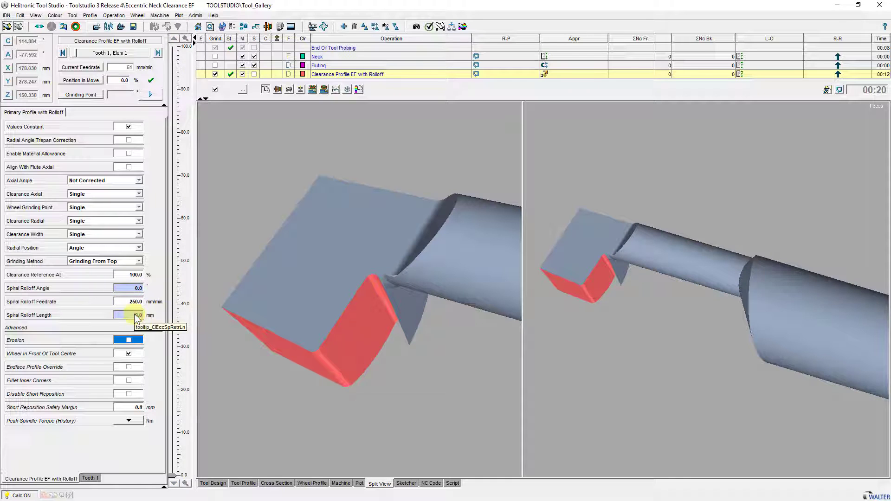
click(377, 312)
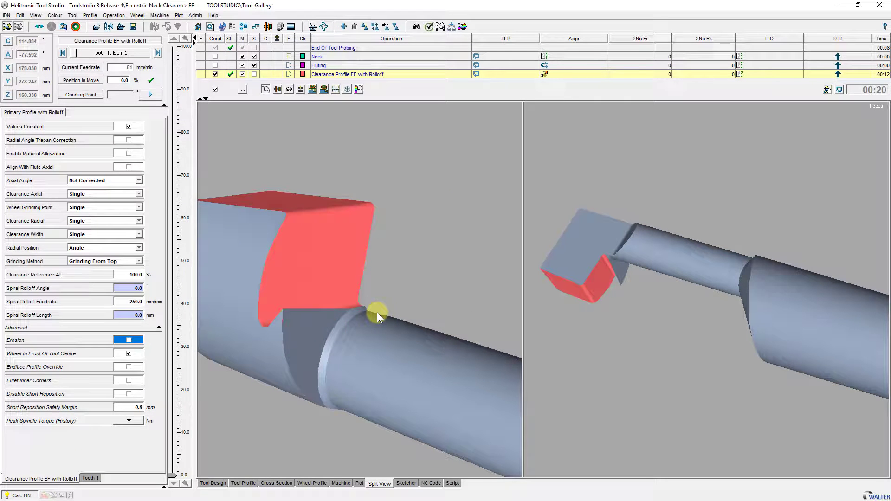
Step: Revert the rolloff values to the 140° originals and show the grinding machine view
click(377, 313)
right_click(130, 289)
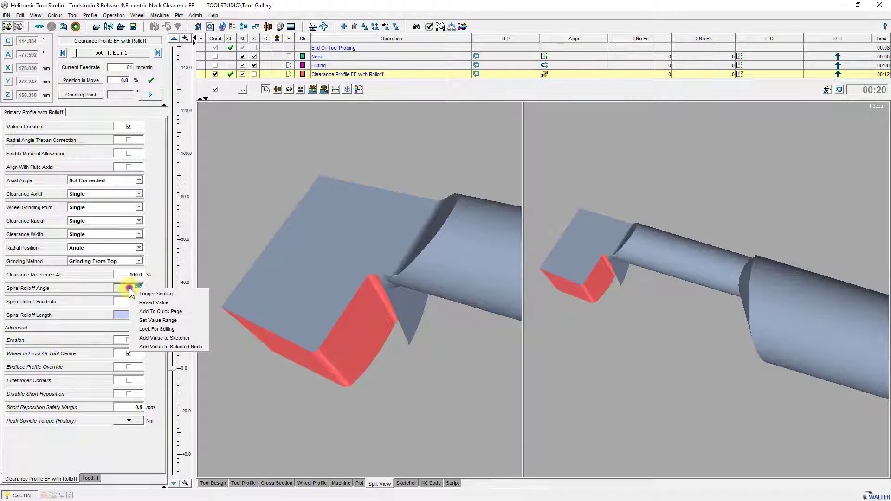
click(156, 293)
click(369, 349)
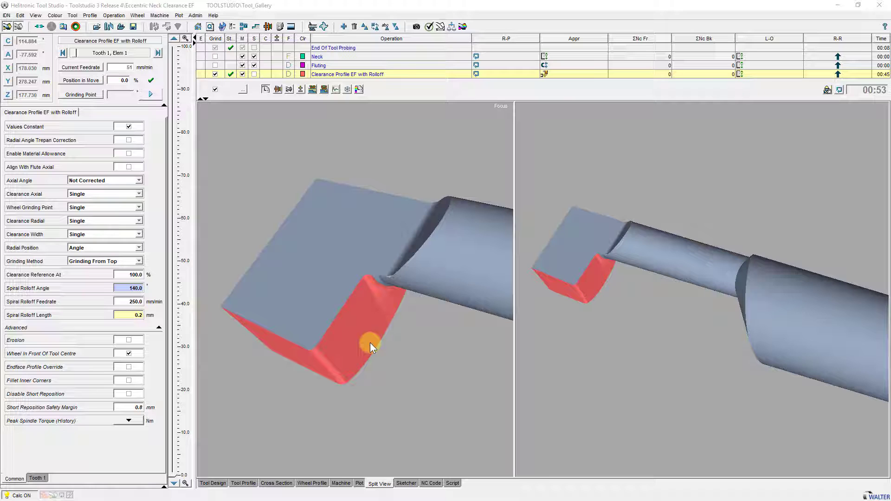
click(344, 483)
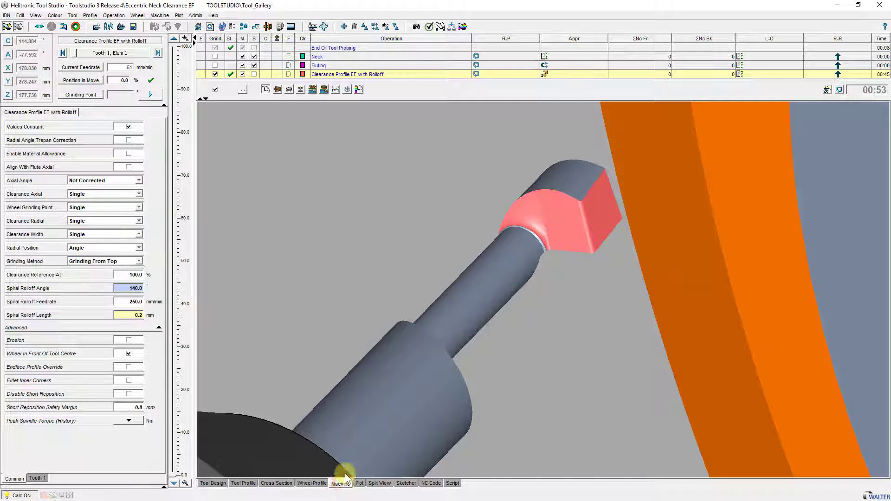
Step: Run the grinding simulation, then reconfigure the clearance profile adding Neck as a base operation
click(158, 96)
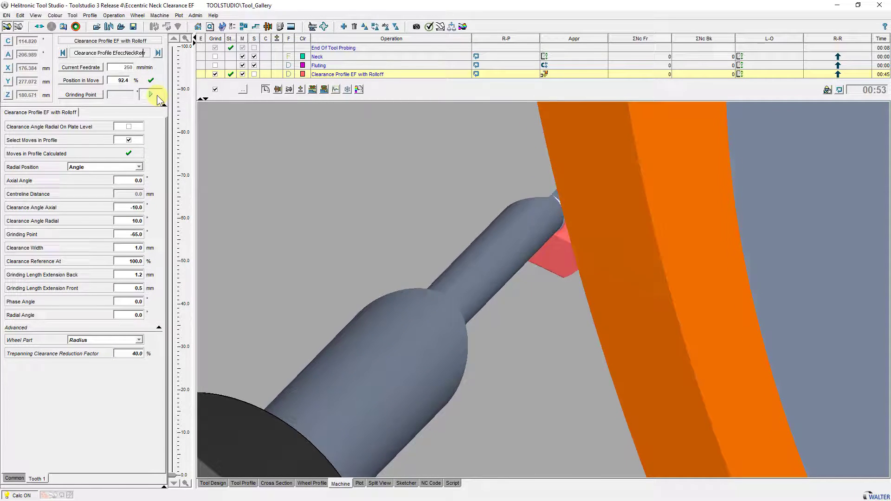
right_click(379, 77)
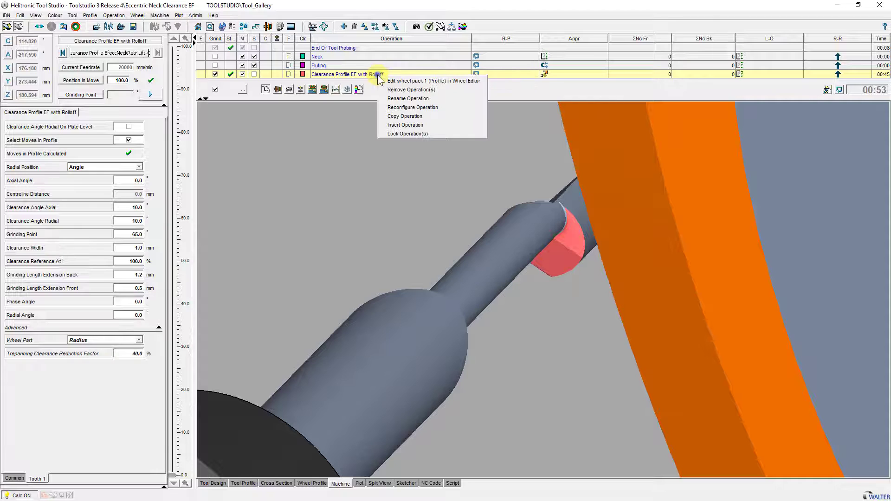
click(394, 108)
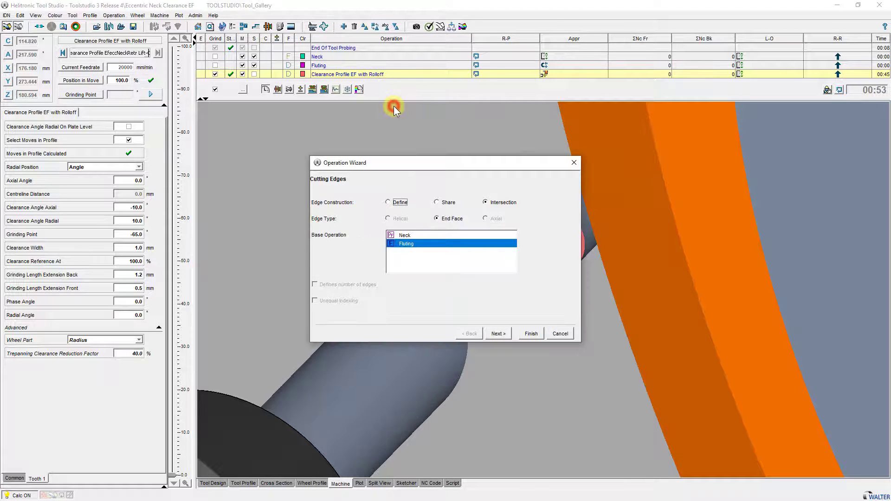
ctrl+click(407, 236)
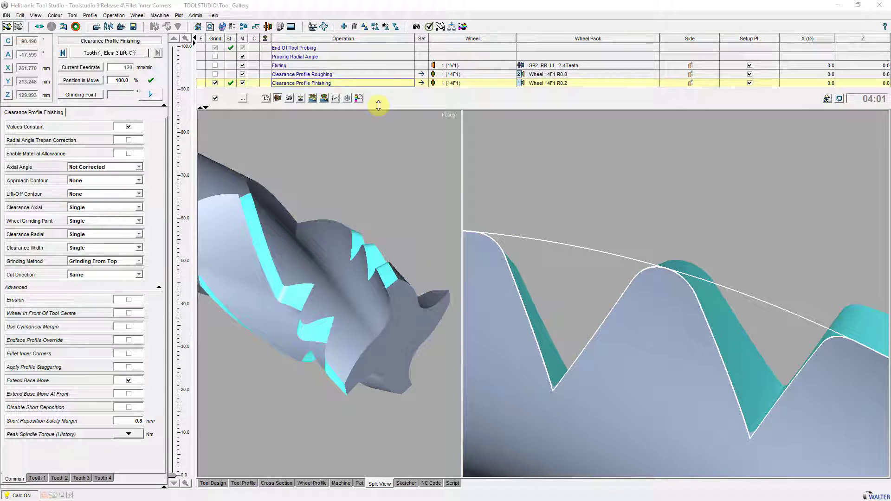
Step: Turn on Fillet Inner Corners for Clearance Profile Roughing with radius 1.0 mm and infeed 0.1 mm
click(338, 74)
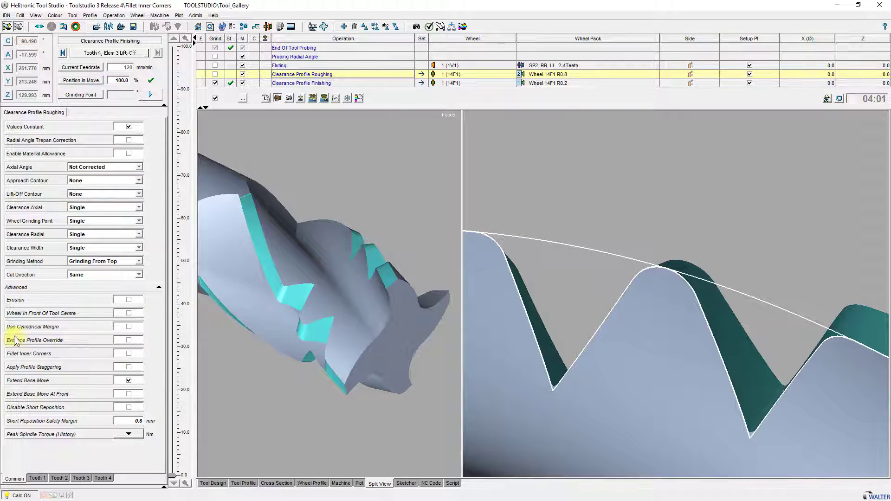
click(129, 353)
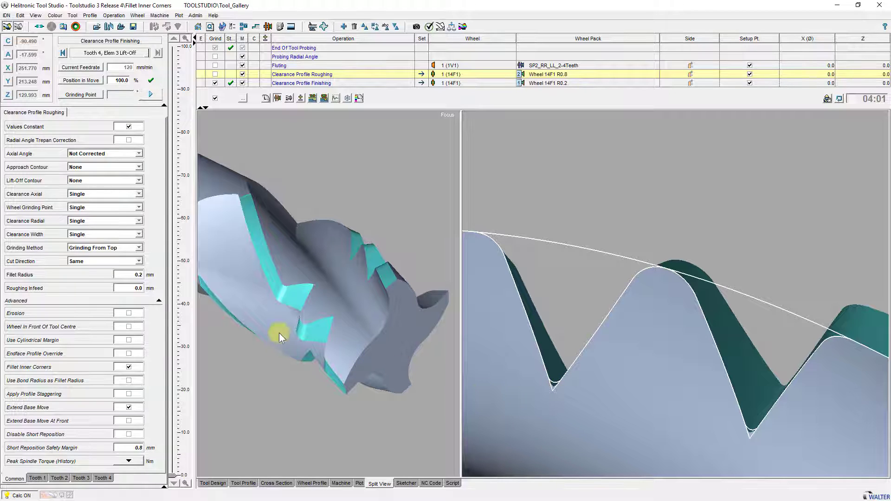
double_click(127, 276)
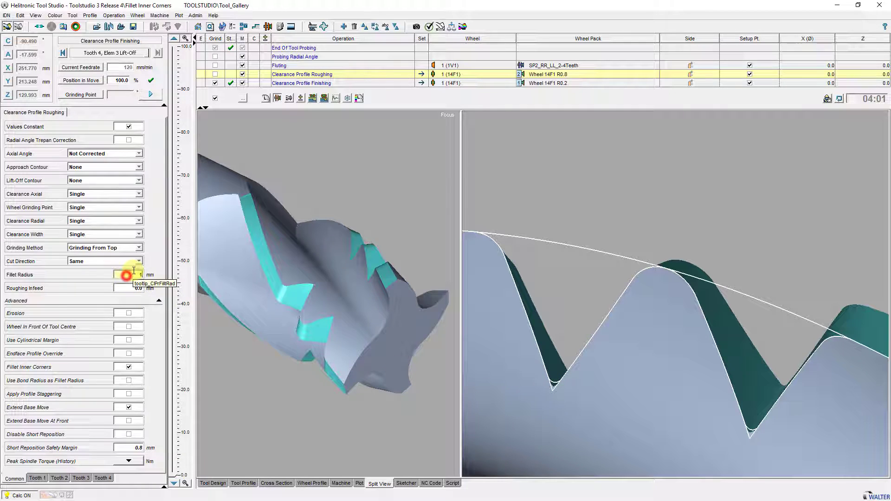
text(1)
key(Tab)
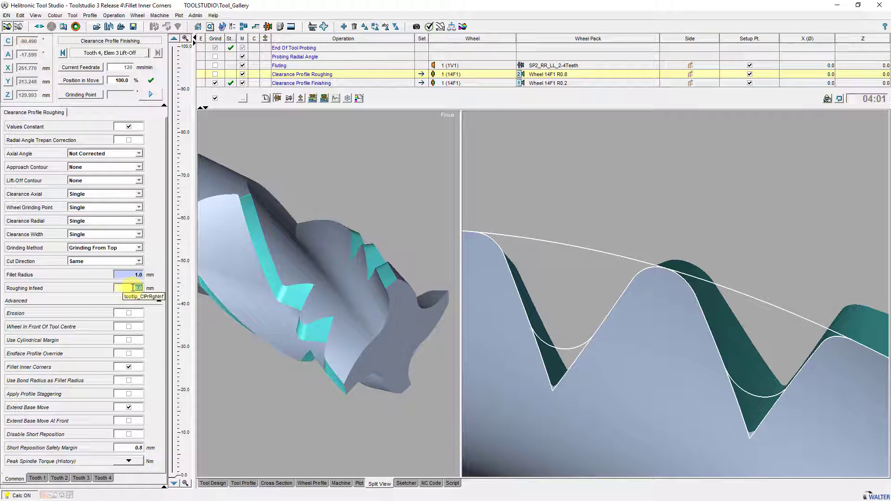
click(131, 288)
text(0.1)
key(Tab)
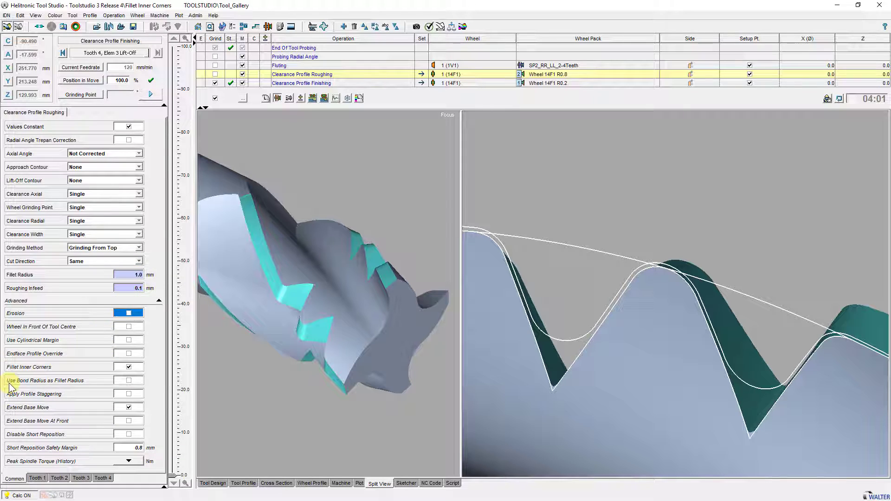
Step: Use the bond radius with 25% enlargement and enable grinding of the roughing pass
click(128, 381)
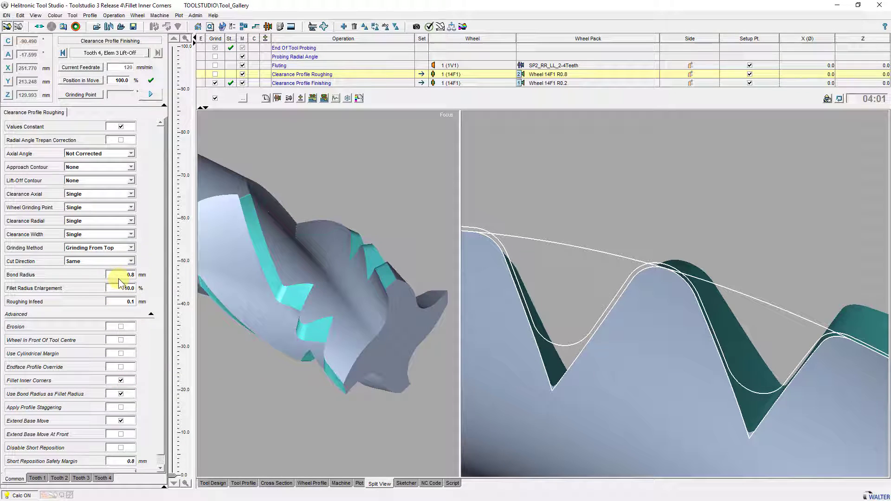
drag(121, 288, 132, 288)
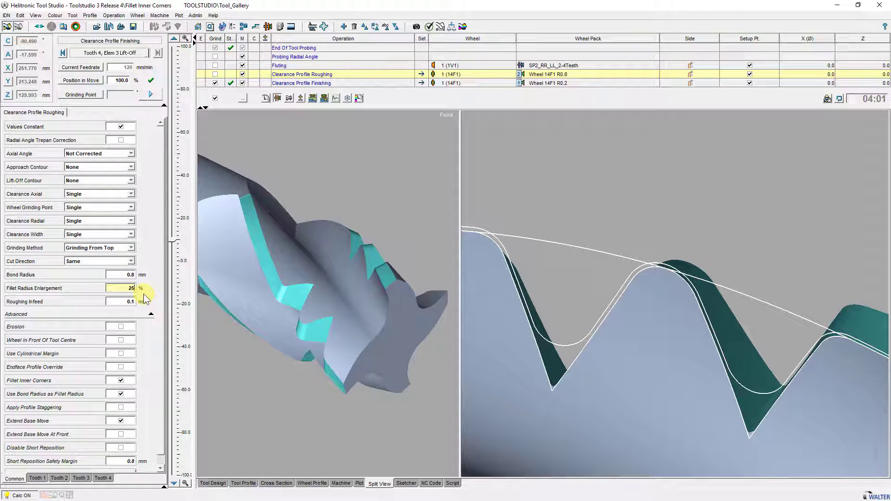
text(25)
key(Tab)
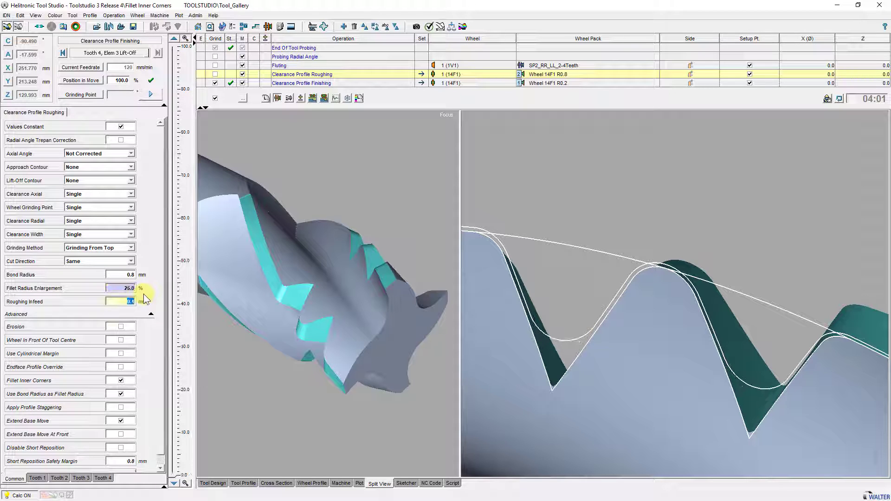
click(215, 74)
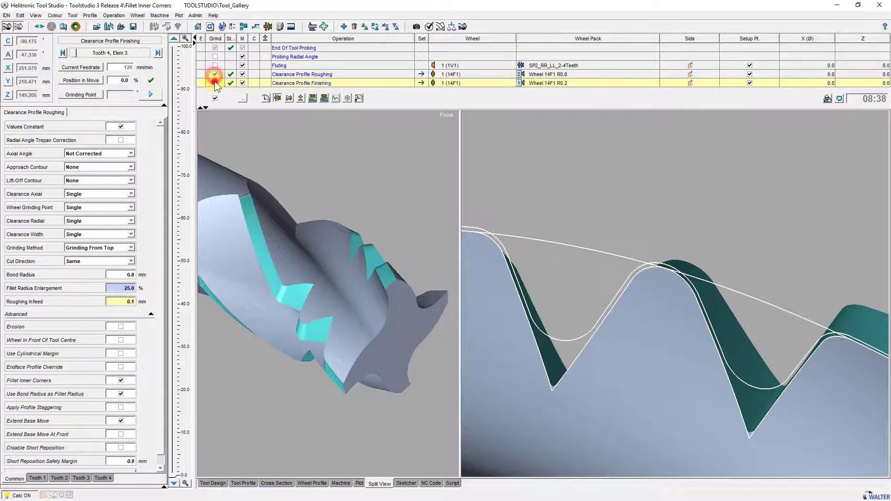
click(215, 83)
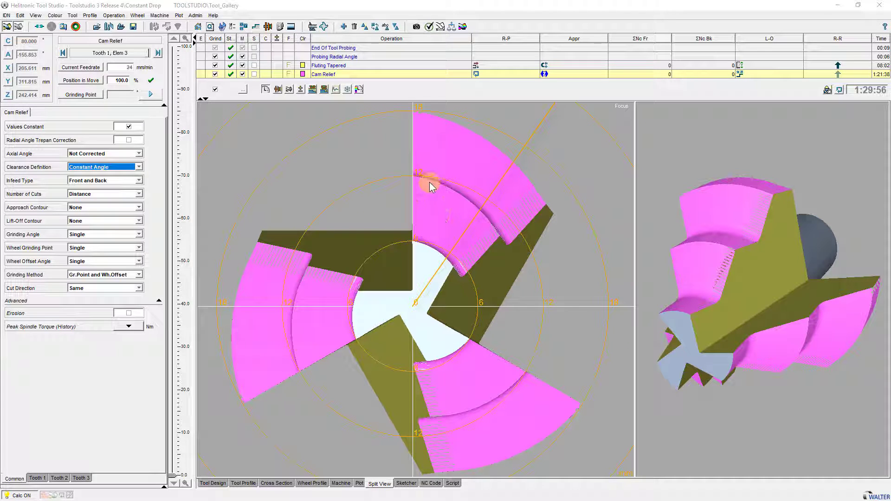
Step: Measure the tooth relief angle, then set the clearance definition to Constant Drop
drag(425, 175, 490, 228)
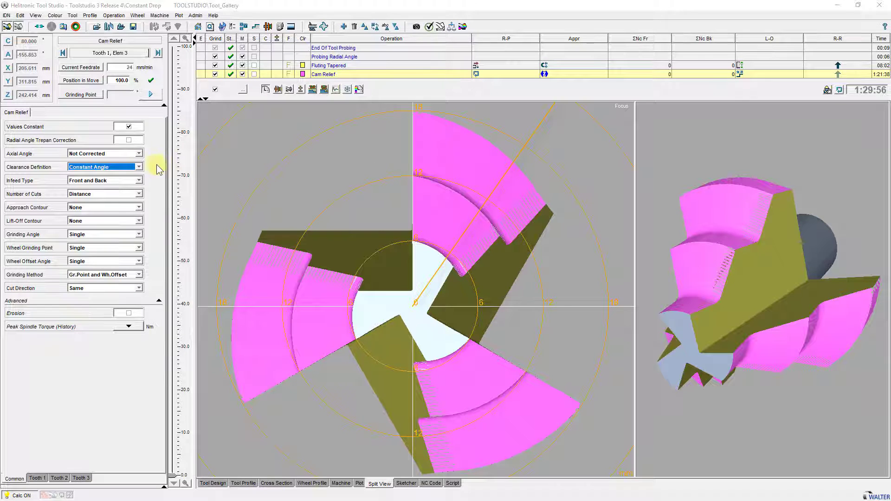
click(140, 168)
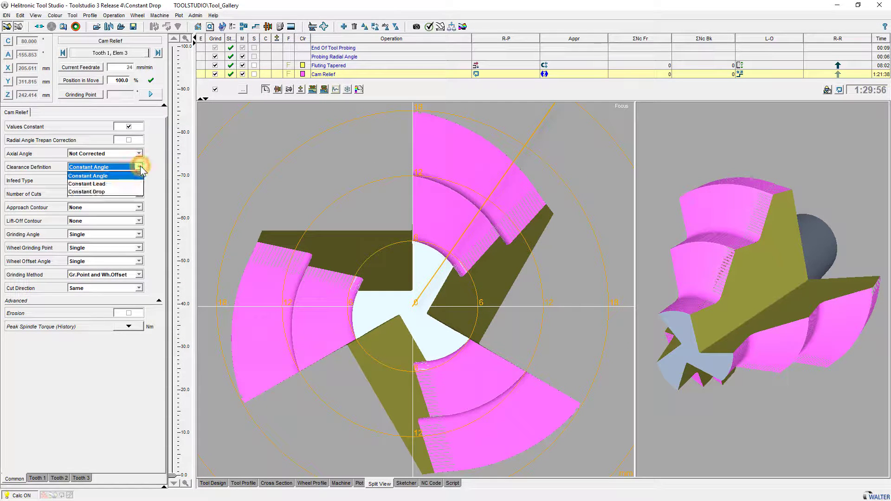
click(138, 192)
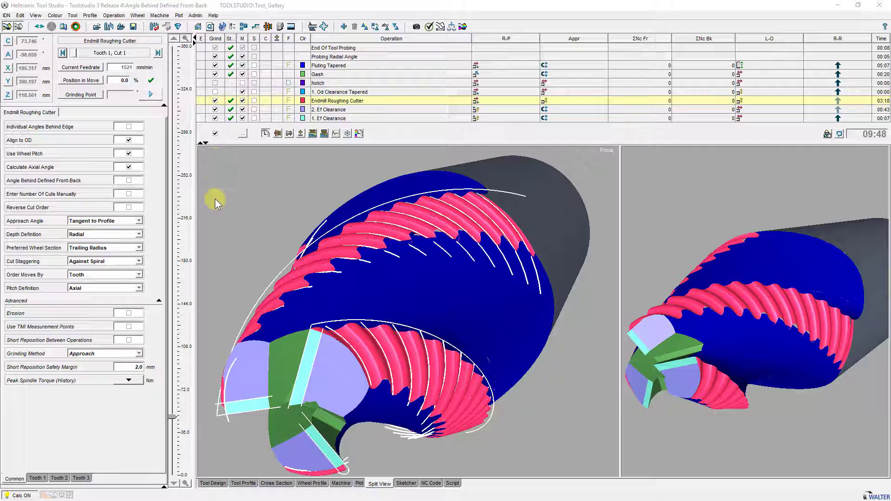
Step: Turn on the defined front-back angle option in the common cutter parameters
click(37, 478)
click(241, 342)
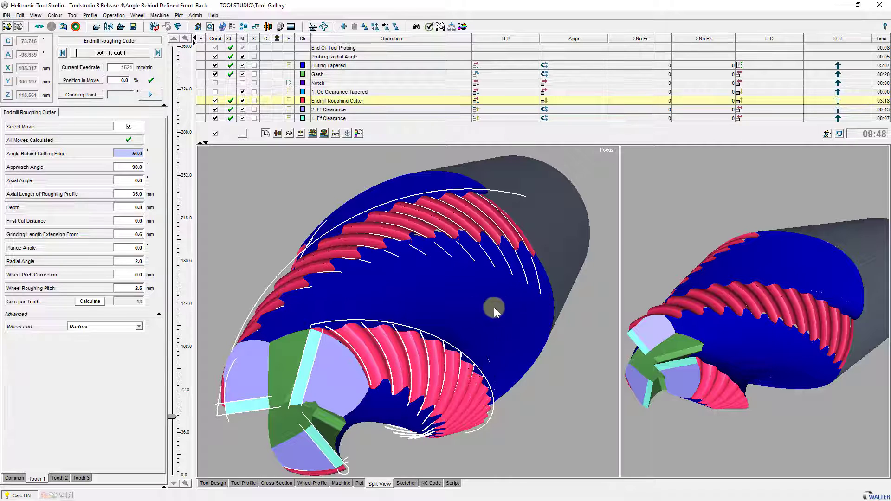
click(14, 479)
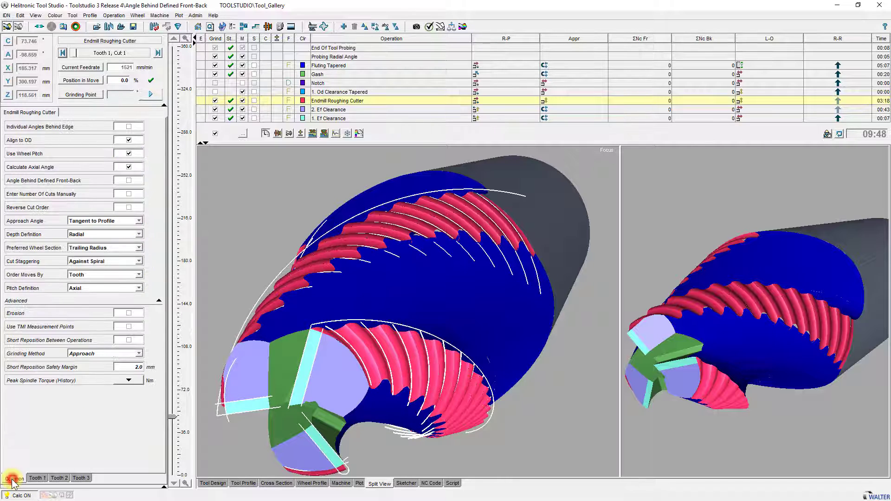
click(124, 182)
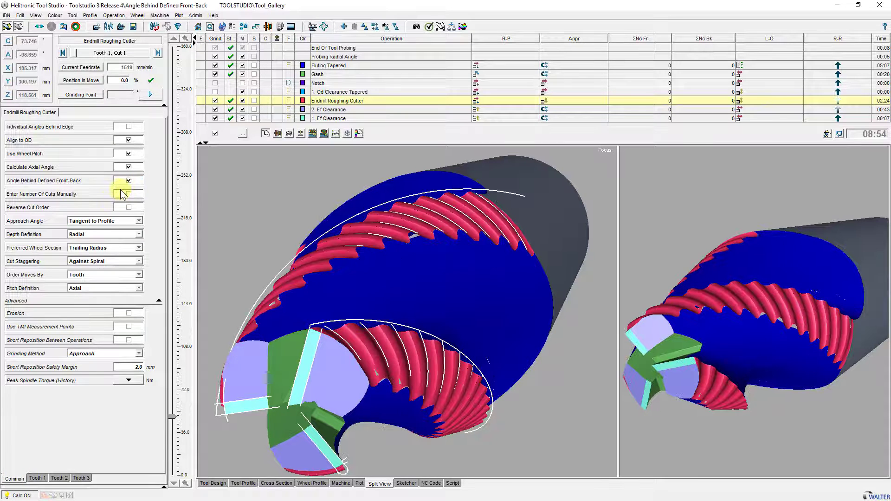
Step: Set Tooth 1's Angle Behind Cutting Edge Front to 50°
click(37, 479)
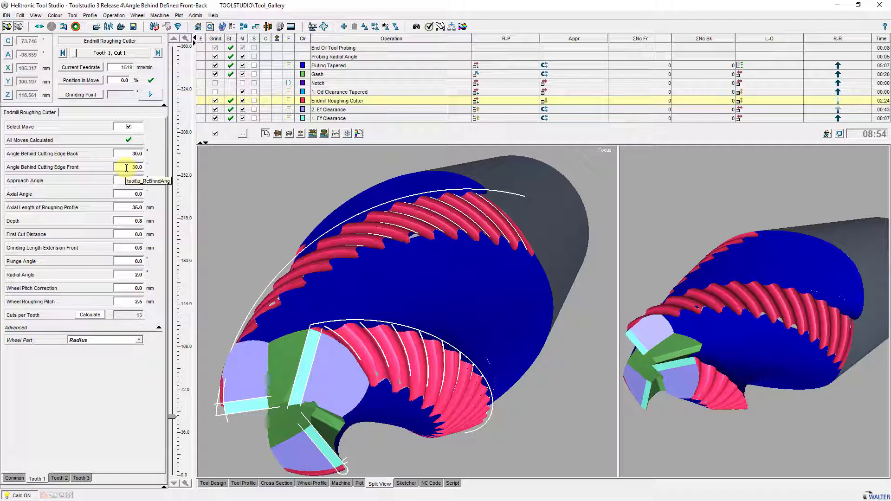
double_click(126, 167)
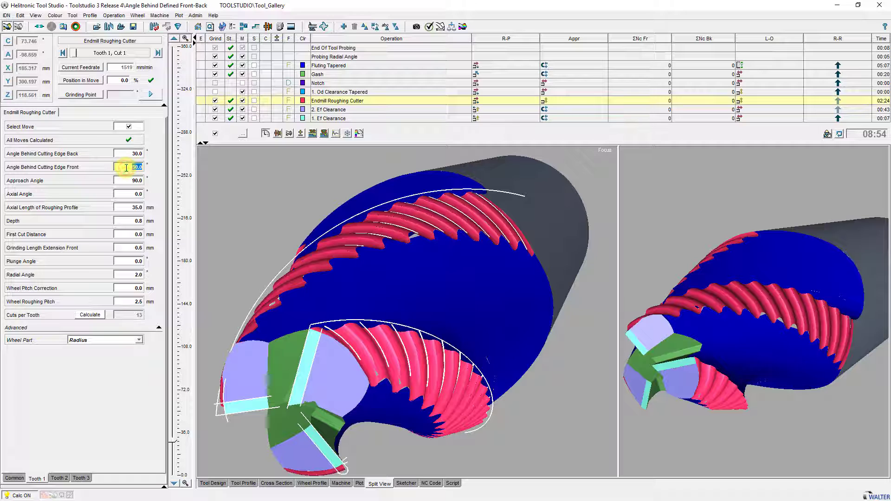
text(50)
key(Tab)
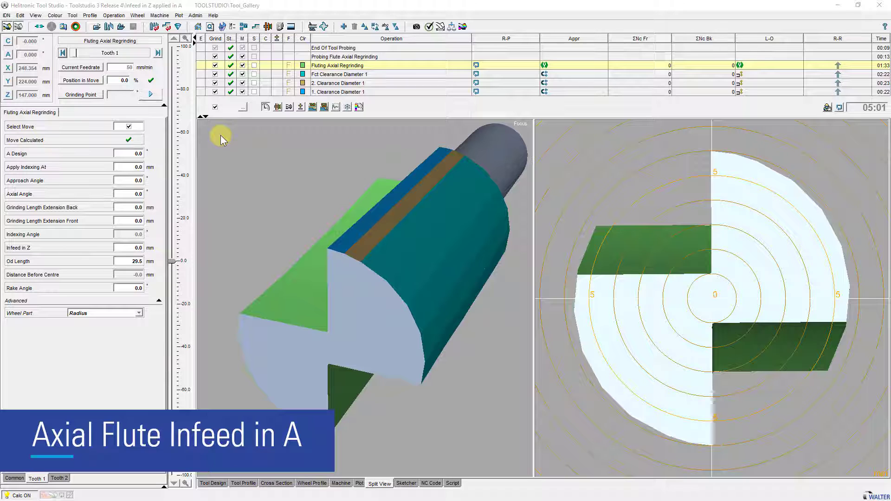
Step: Set Tooth 1's Infeed in Z to 1.0 mm and inspect the flute faces
click(131, 245)
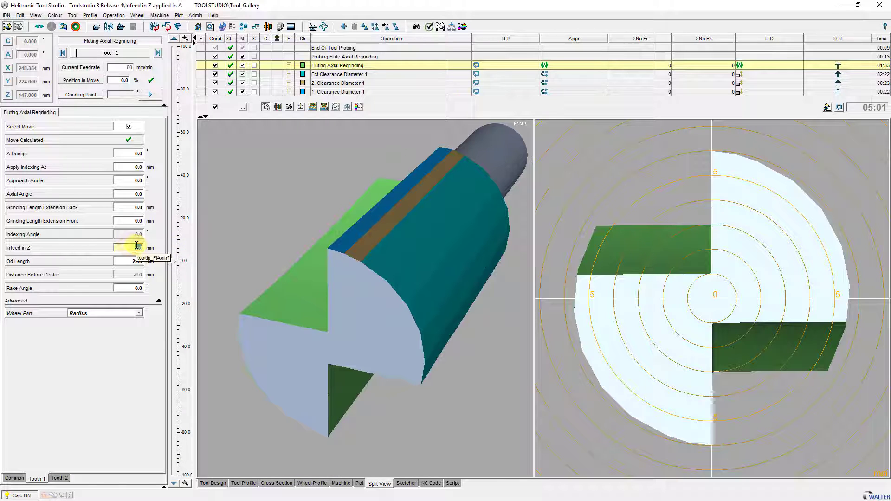
text(1)
key(Tab)
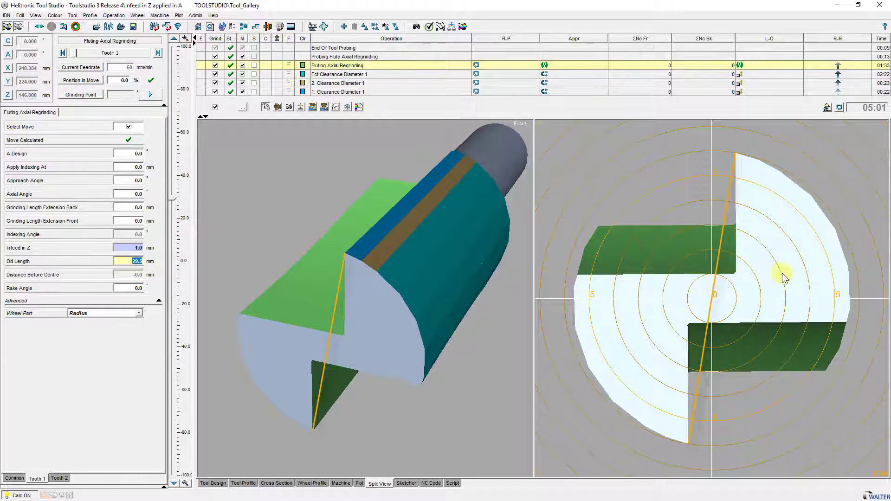
drag(778, 281, 758, 216)
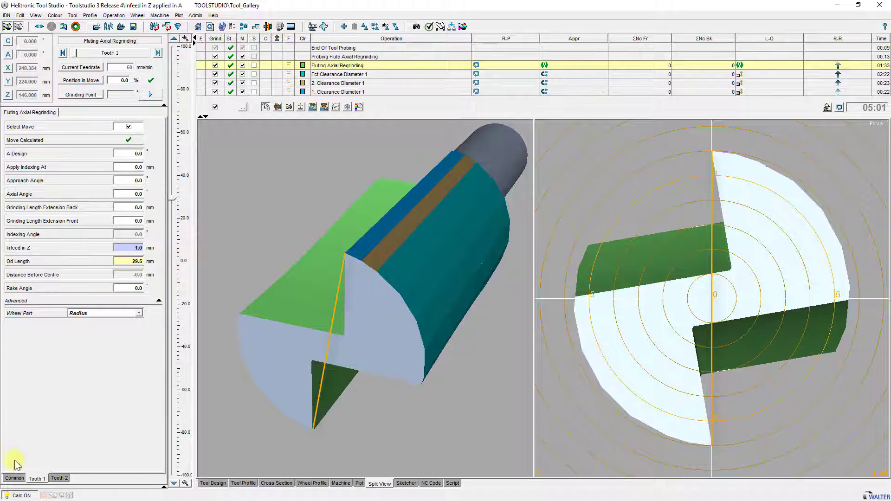
Step: Tick 'Infeed in Z applied in A' on the Common tab and return to Tooth 1
click(14, 478)
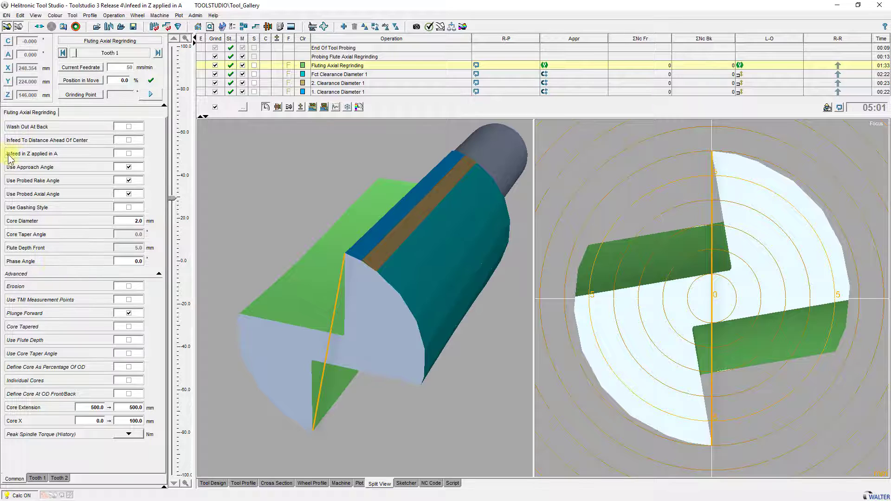
click(128, 153)
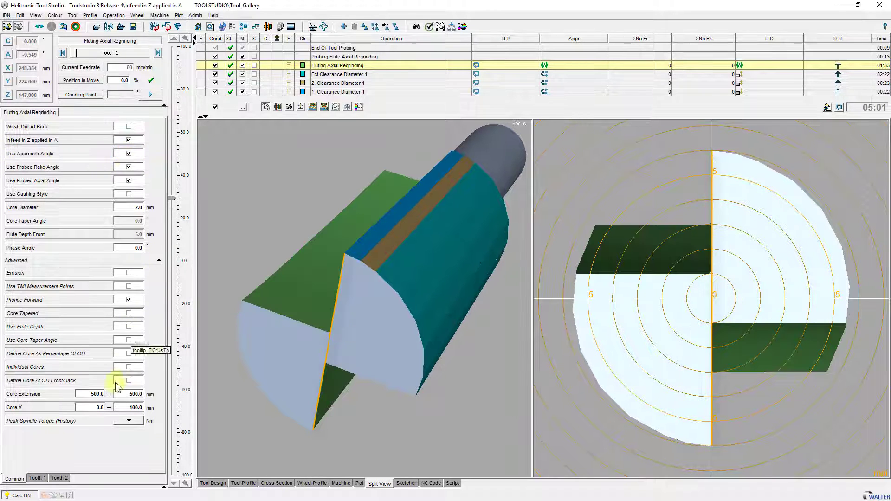
click(37, 478)
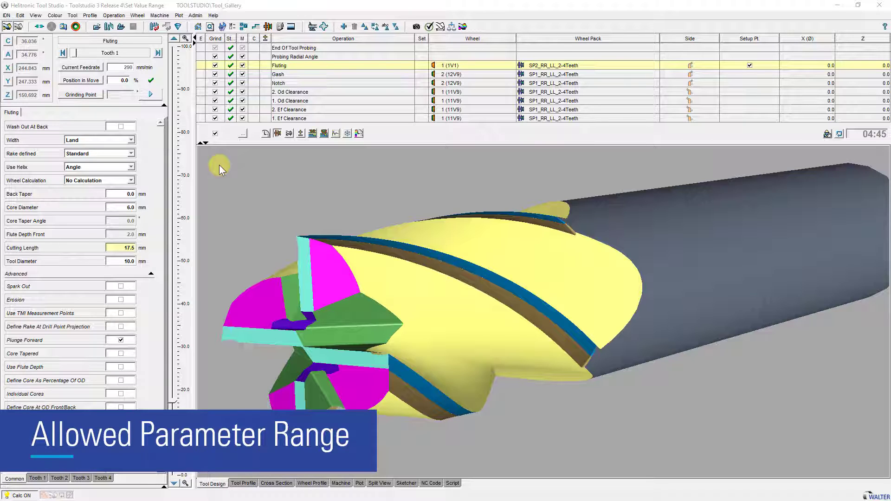
Step: Lower Cutting Length's allowed maximum, then try 22 mm and watch it fall back to 17.5 mm
right_click(117, 247)
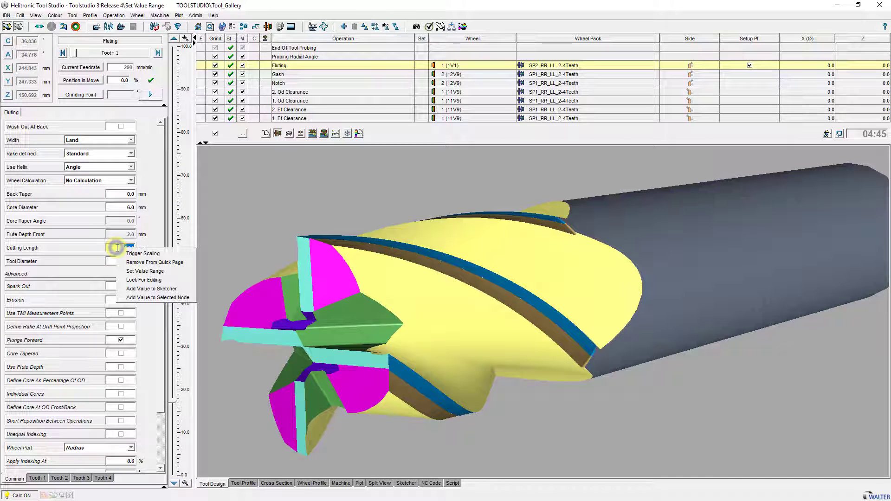
click(140, 272)
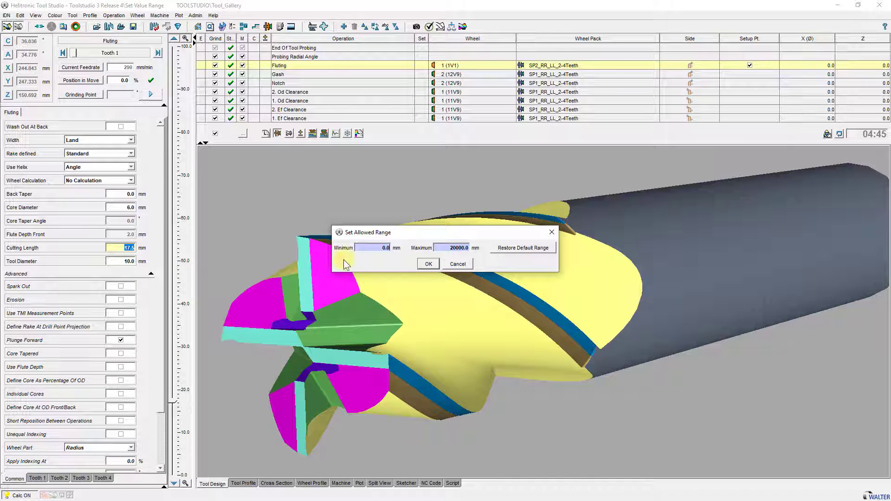
click(441, 249)
text(20)
click(431, 264)
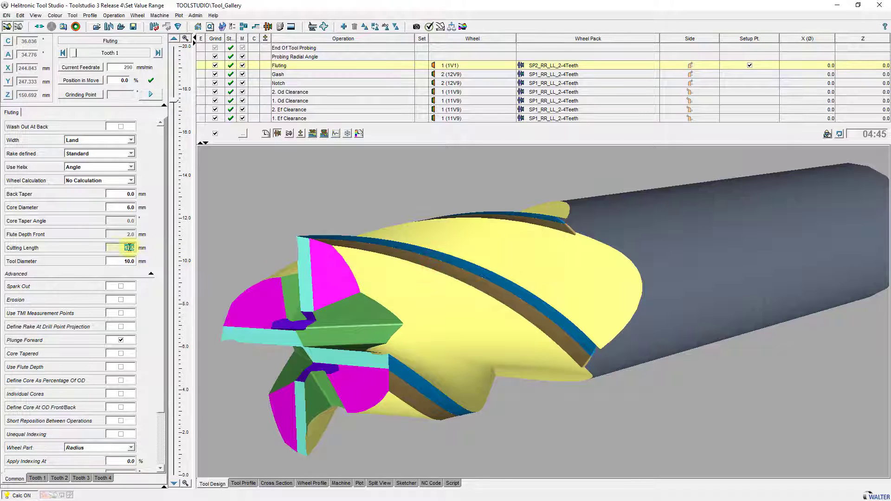
drag(115, 247, 164, 247)
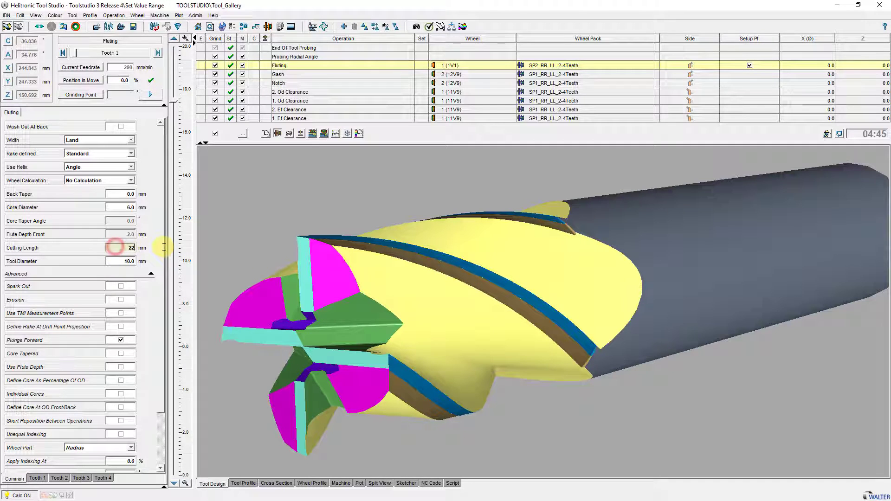
key(Tab)
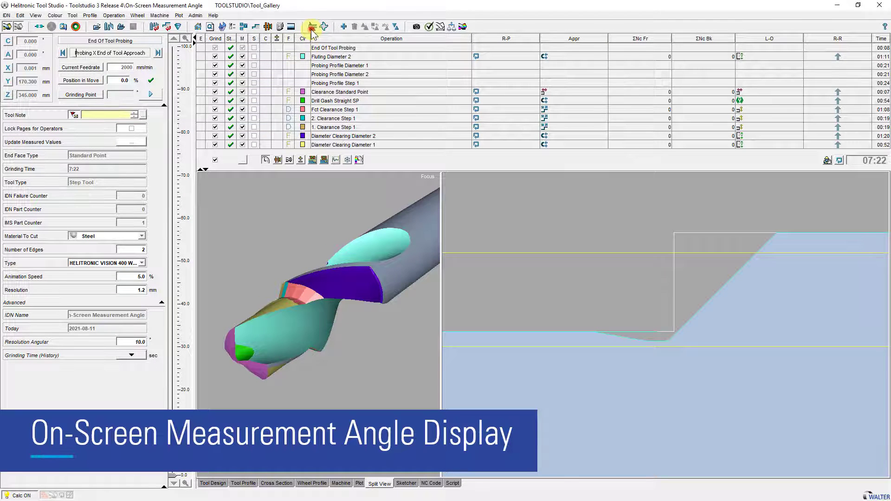
Step: Measure two profile points to the corner: 0.888 mm apart at 44.999°
click(312, 27)
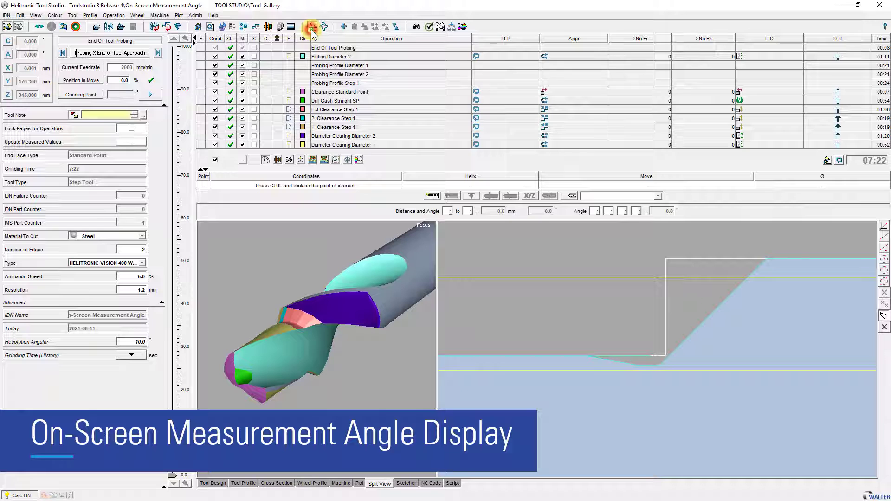
ctrl+click(677, 350)
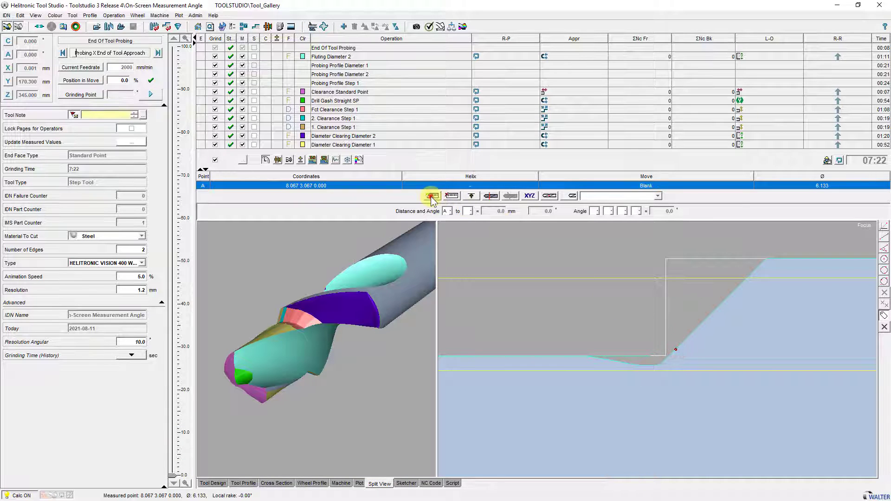
ctrl+click(737, 292)
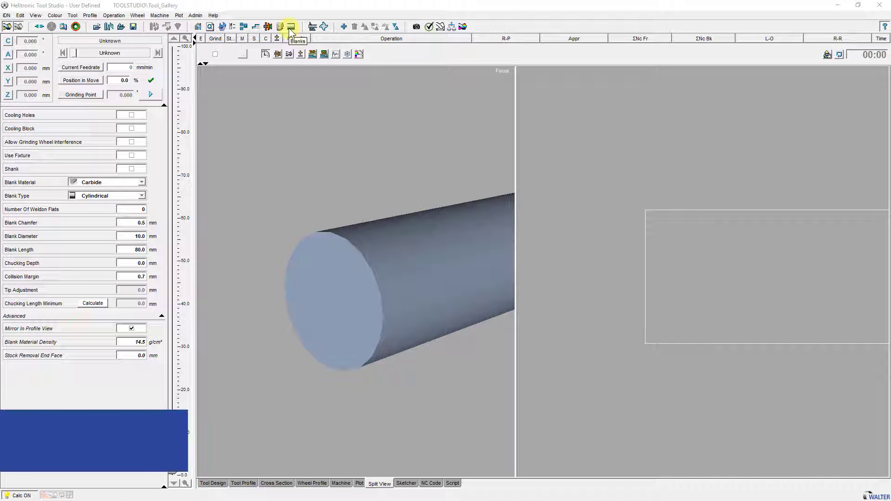
Step: Switch the blank type from Cylindrical to Corner Radius with a 2 mm corner radius
click(132, 195)
click(133, 347)
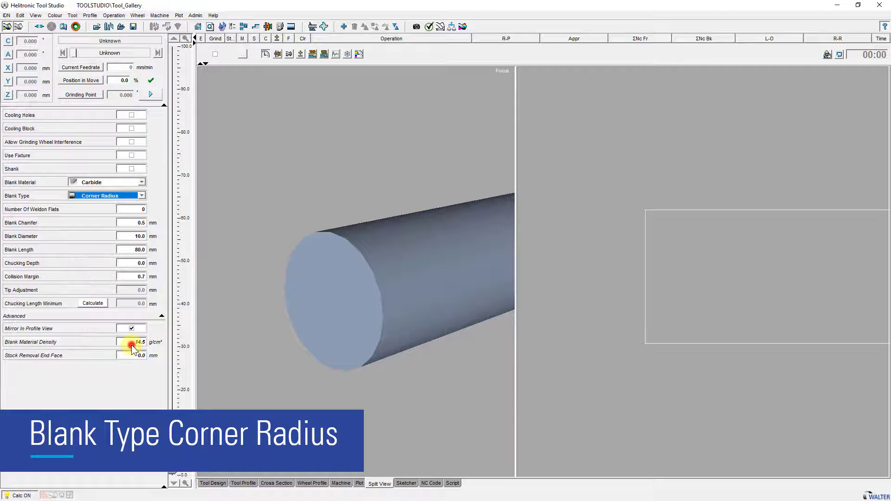
click(130, 290)
text(2)
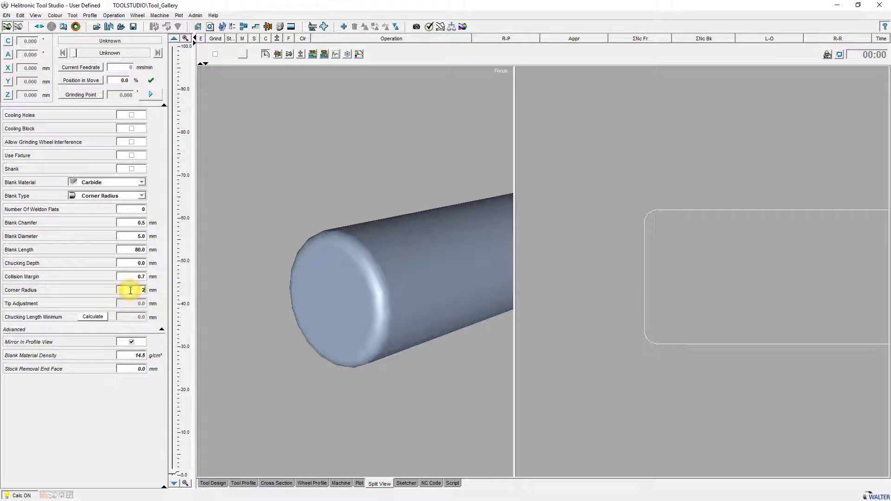
key(Tab)
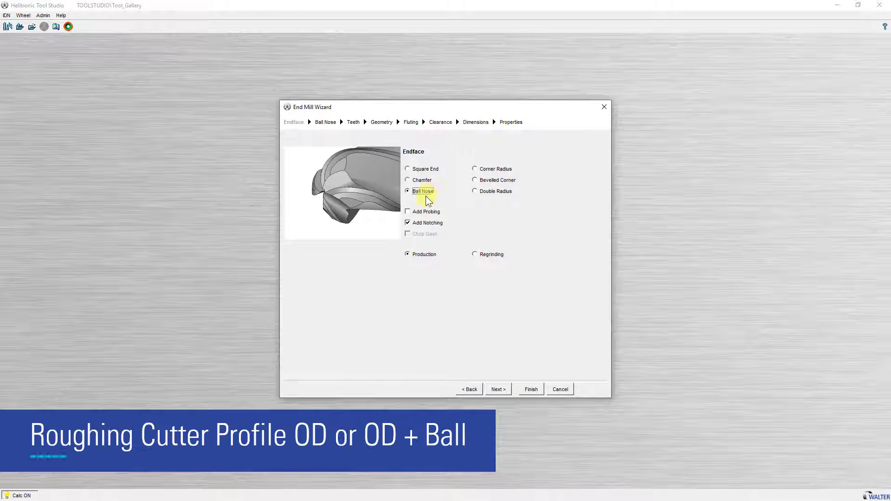
Step: On the wizard's Geometry page, enable the roughing cutter profile on OD + Ball
click(385, 123)
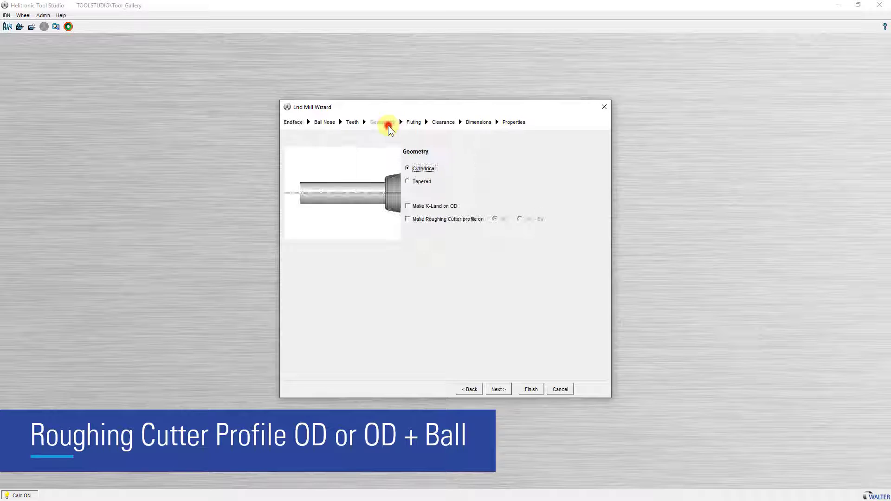
click(414, 220)
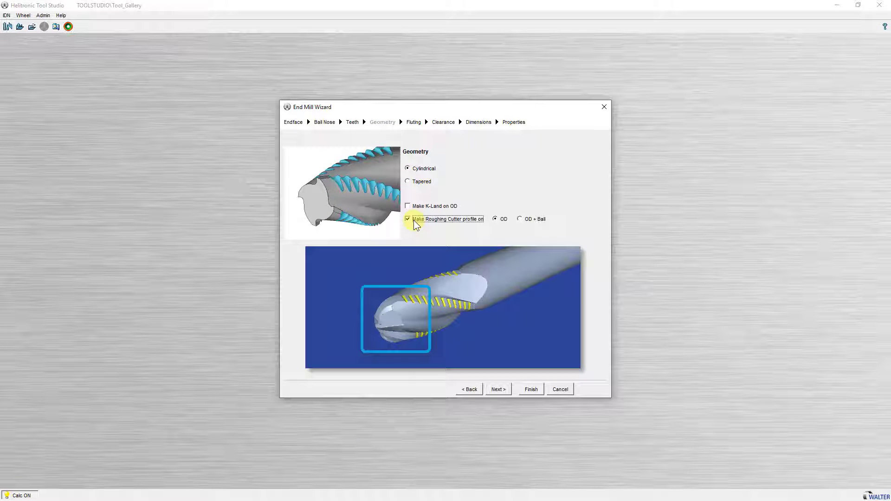
click(495, 220)
click(519, 220)
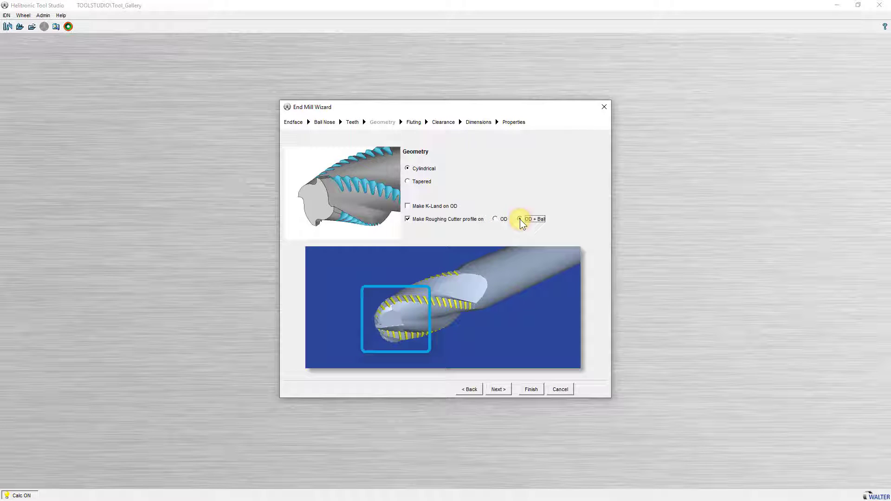